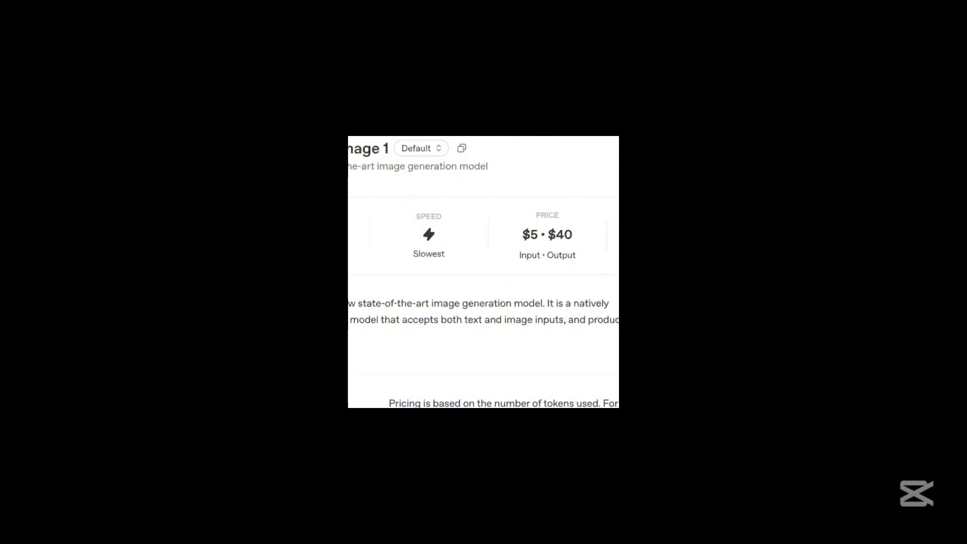
Review the speed, price and description on the GPT Image 1 model page
scroll(508, 247, down, 8)
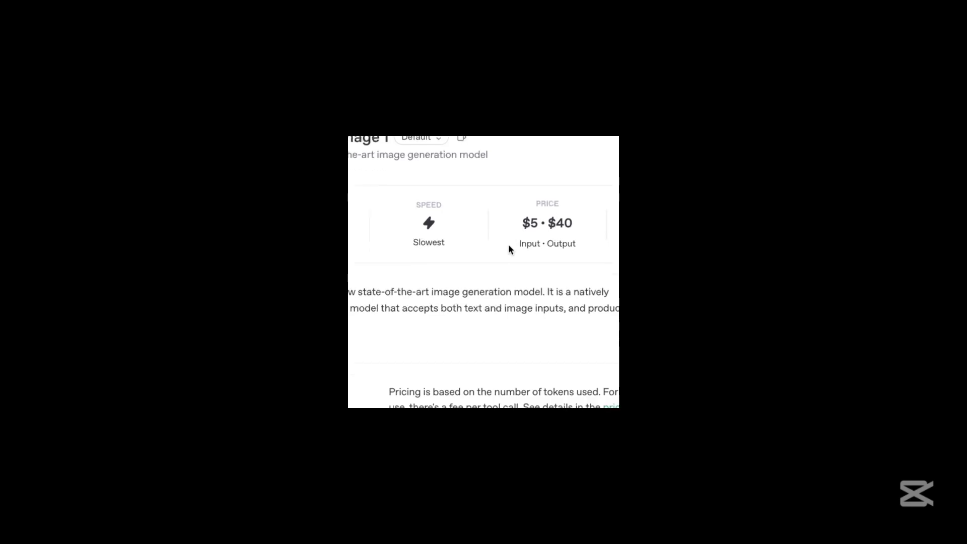
scroll(508, 247, down, 4)
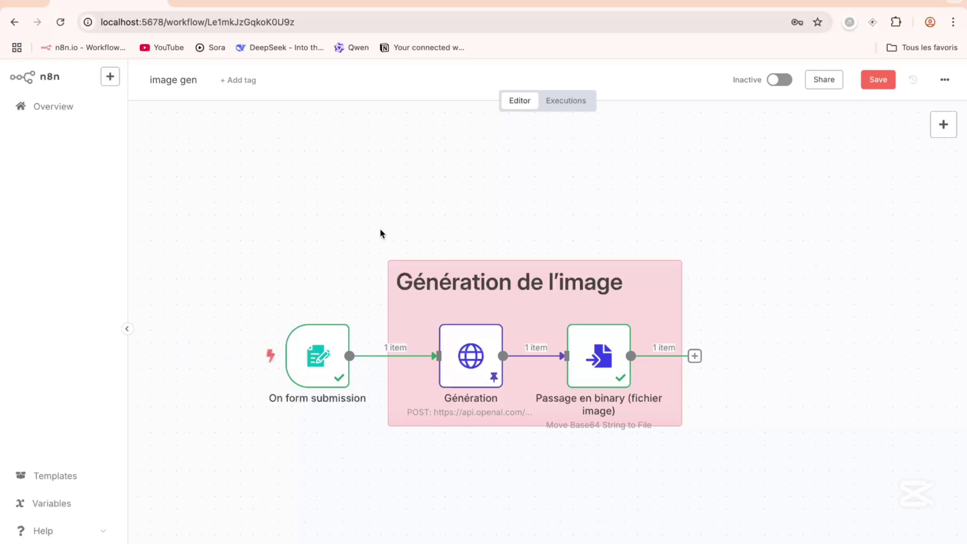
Inspect the form settings of the On form submission node in the image gen workflow
mouse_move(274, 317)
double_click(335, 356)
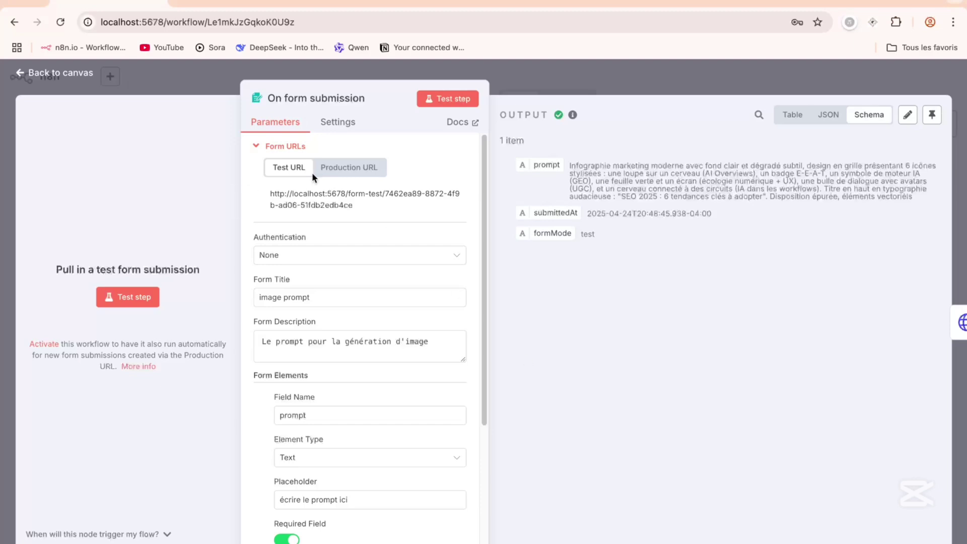
click(68, 74)
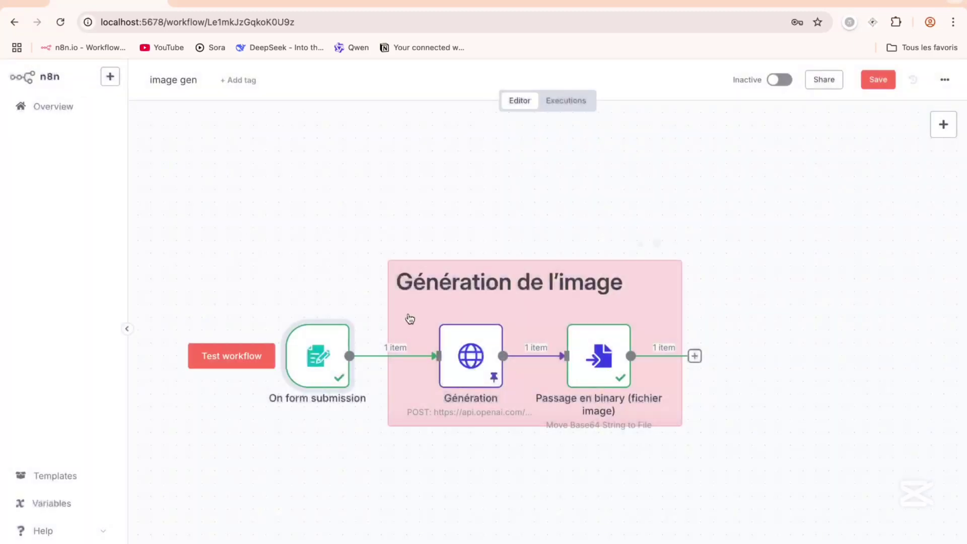
Inspect the Génération node's request parameters and the b64_json field in its output
double_click(471, 361)
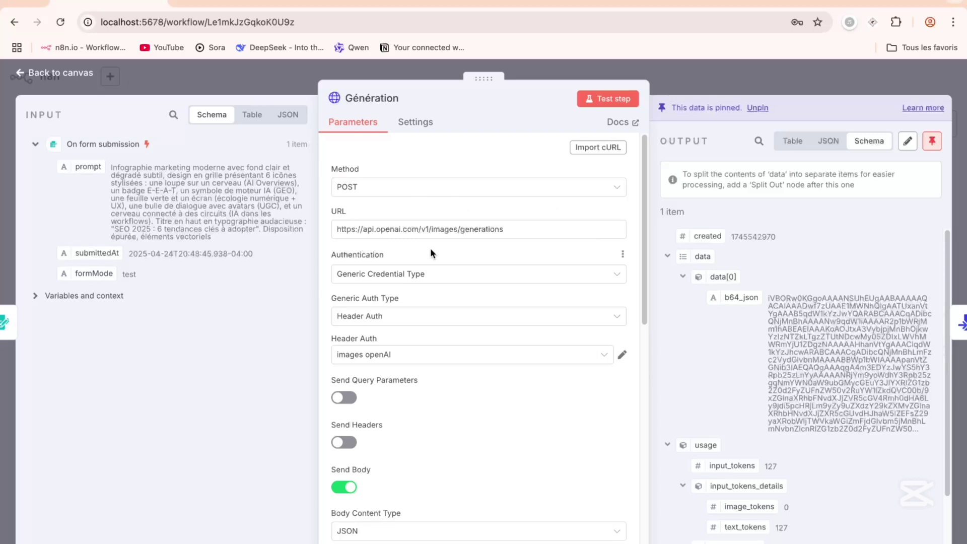
scroll(431, 250, down, 9)
scroll(430, 250, up, 9)
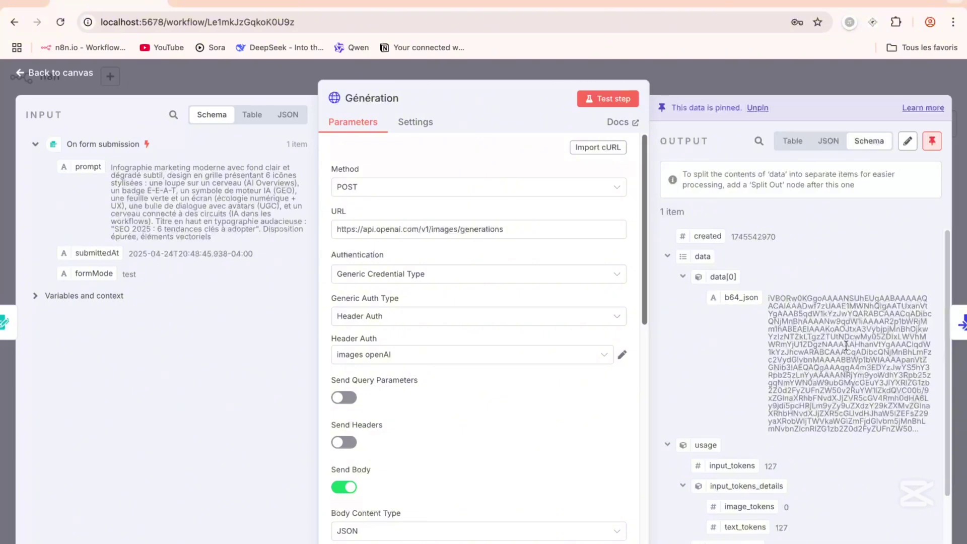
drag(722, 297, 759, 299)
click(72, 74)
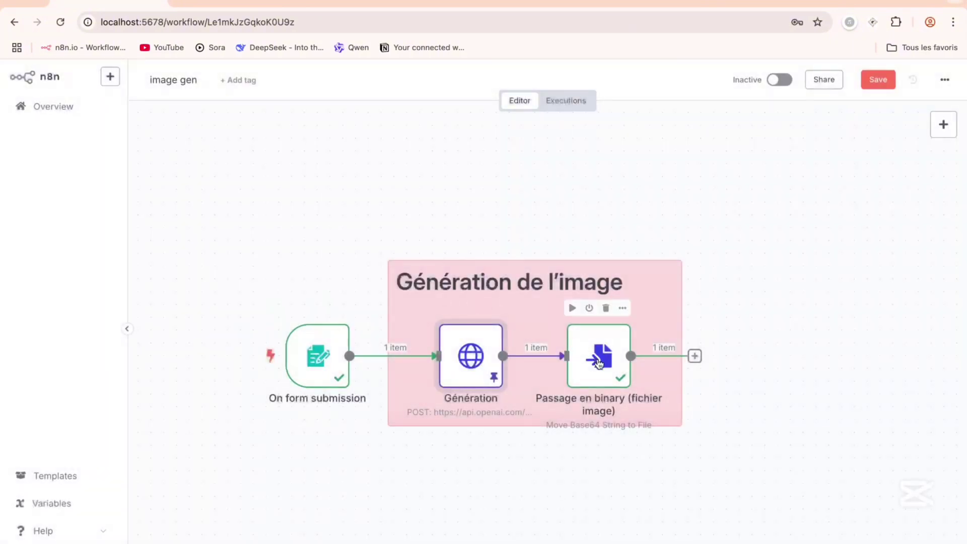
View the generated image in the output of the Passage en binary (fichier image) node, then return to the canvas
double_click(599, 363)
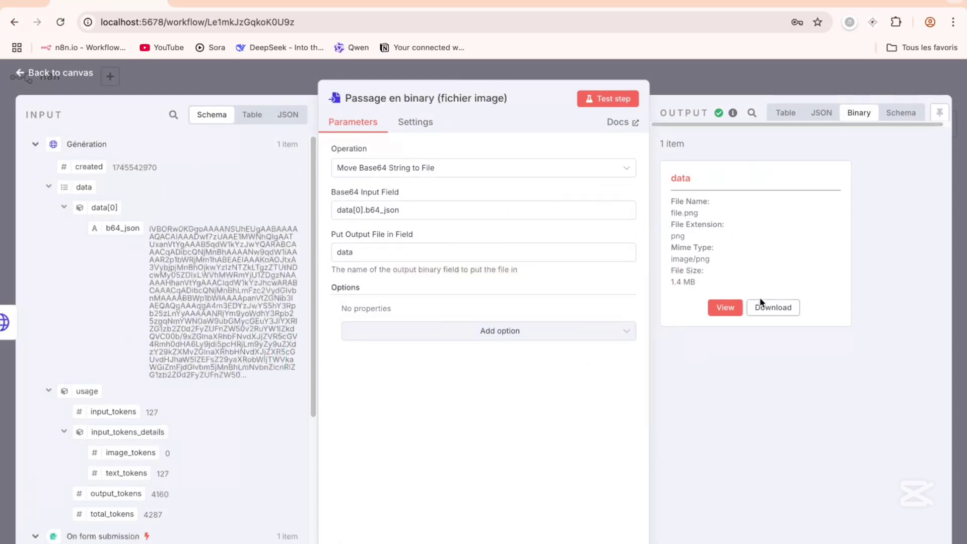
click(726, 309)
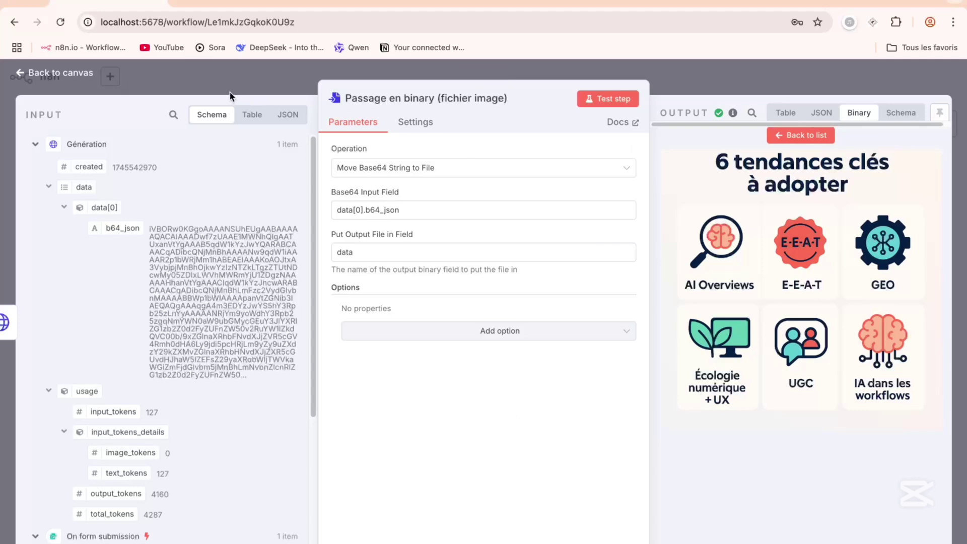
click(76, 75)
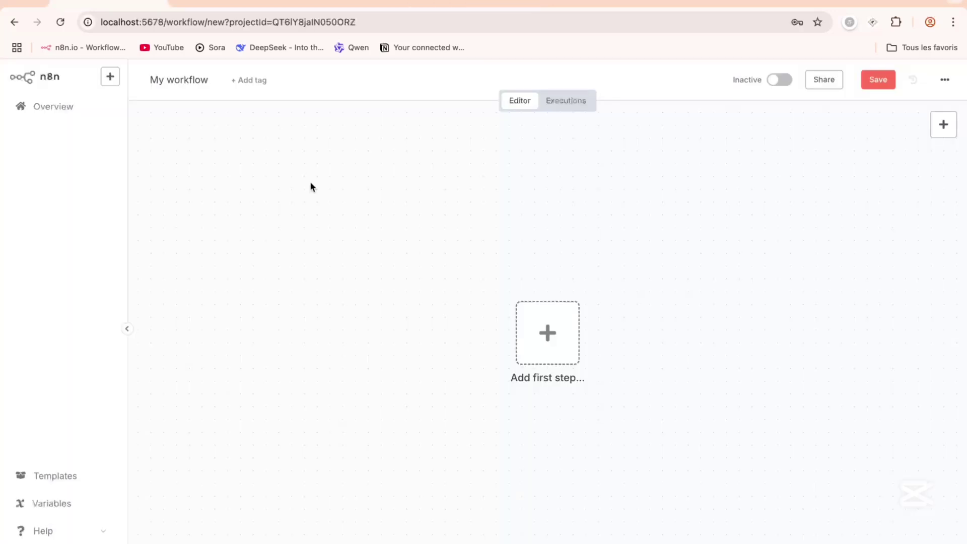
Rename the new workflow as "Image gen 2"
click(185, 80)
key(super+a)
key(BackSpace)
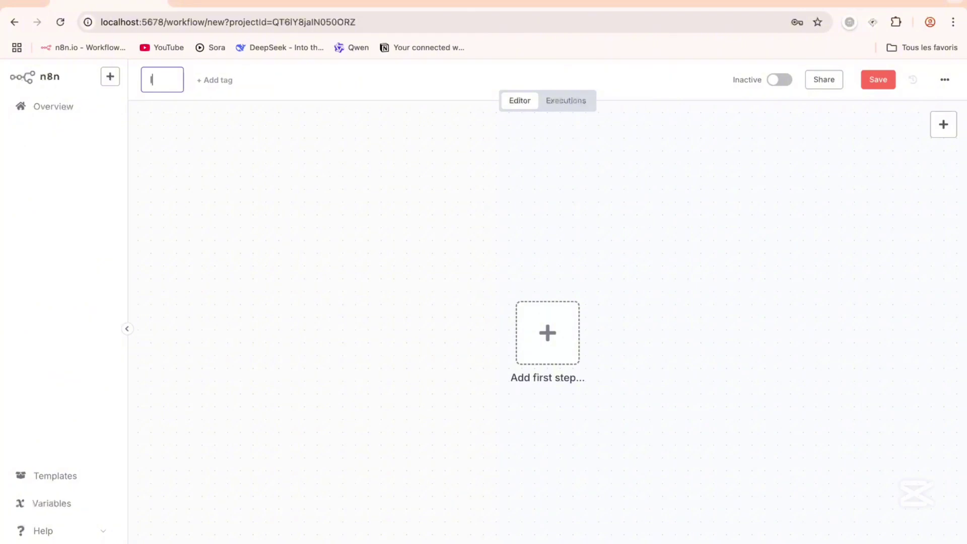
text(Image gen )
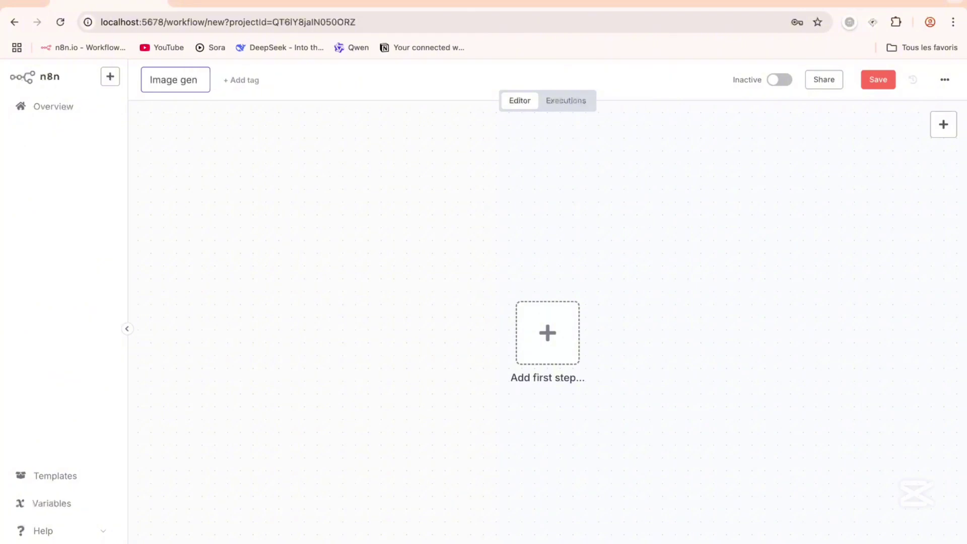
text(2)
Add an On form submission trigger as the workflow's first step and check its authentication options
click(536, 343)
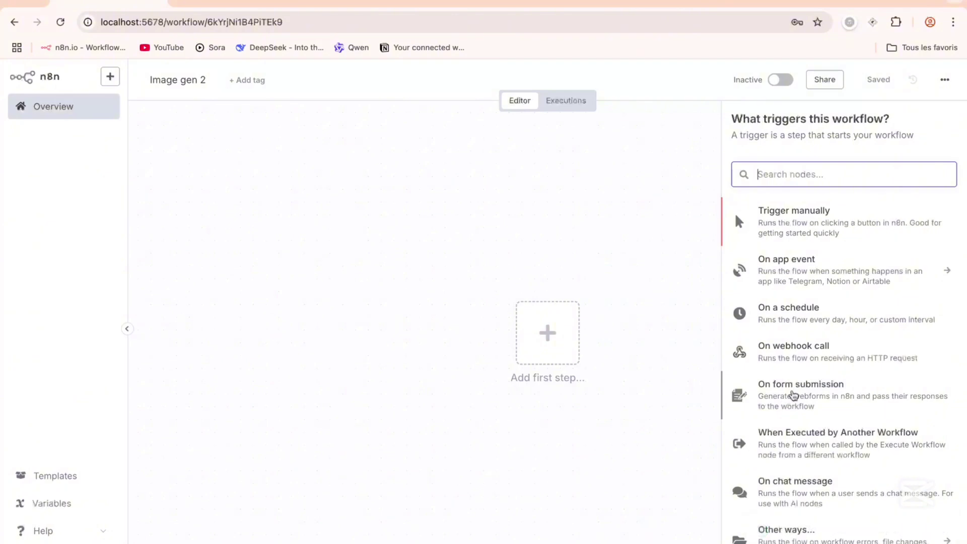
click(794, 398)
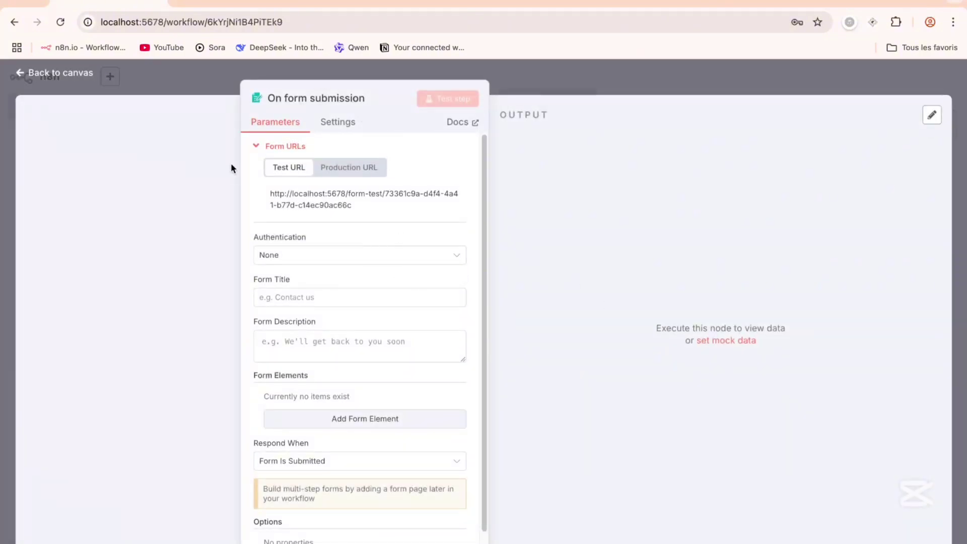
click(299, 257)
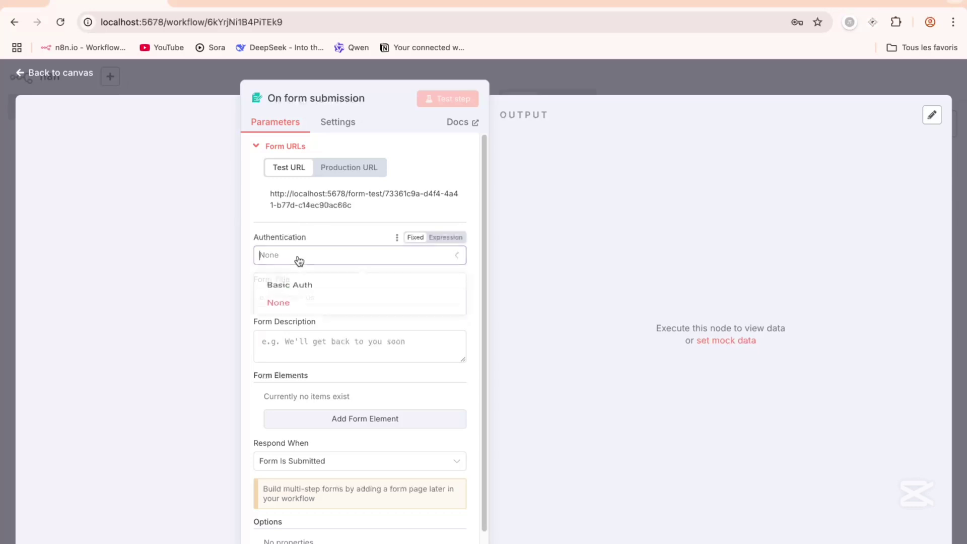
click(299, 260)
Enter "prompt pour une génñeration d'image" as the form title
click(283, 297)
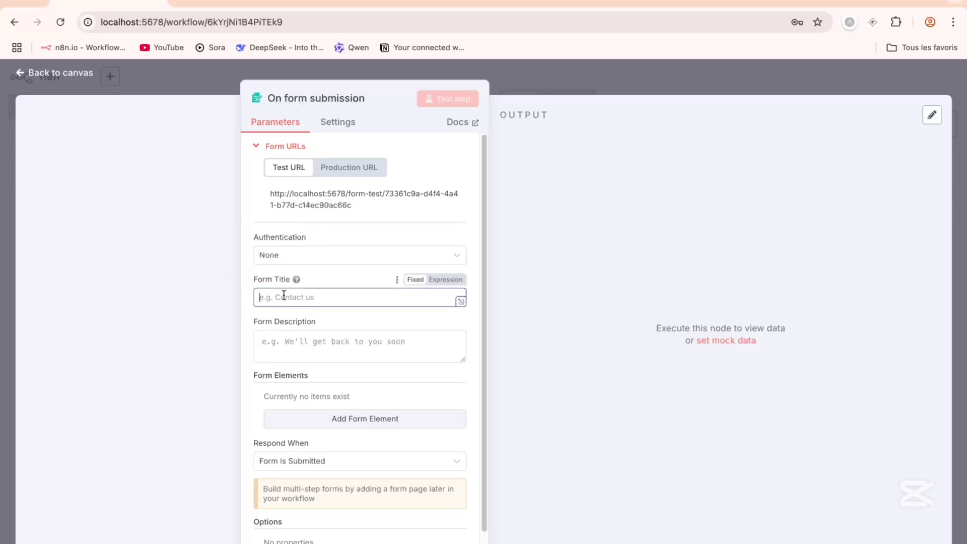
text(prompt pour)
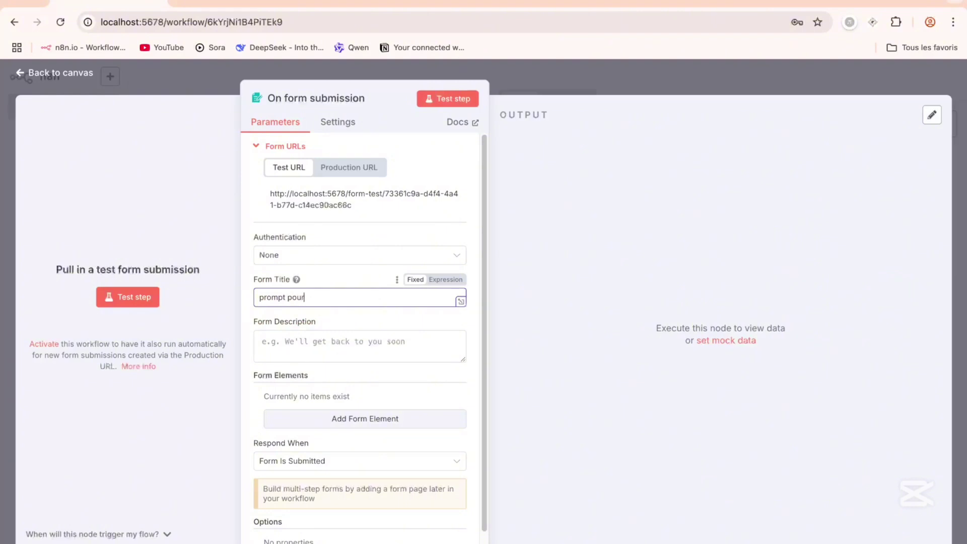
text( une génñeration d'ima)
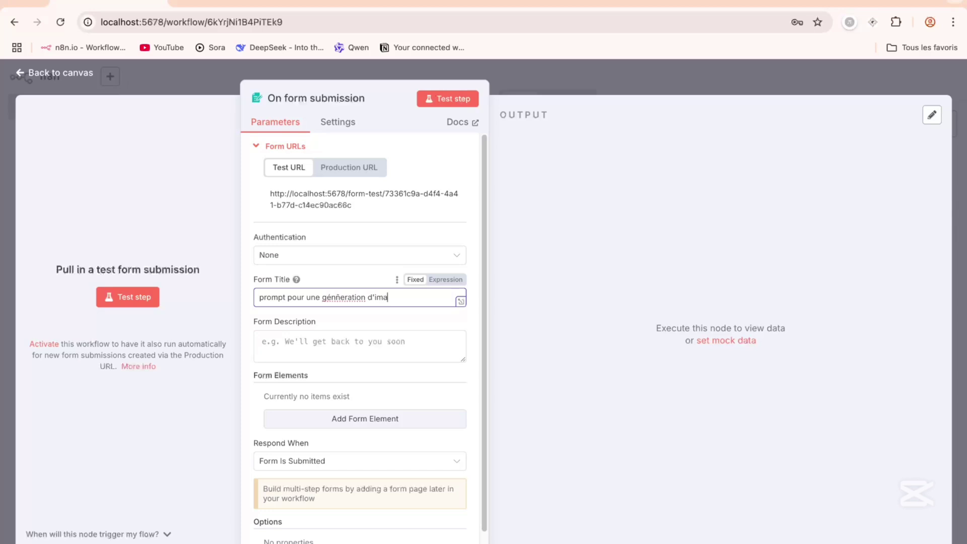
text(ge)
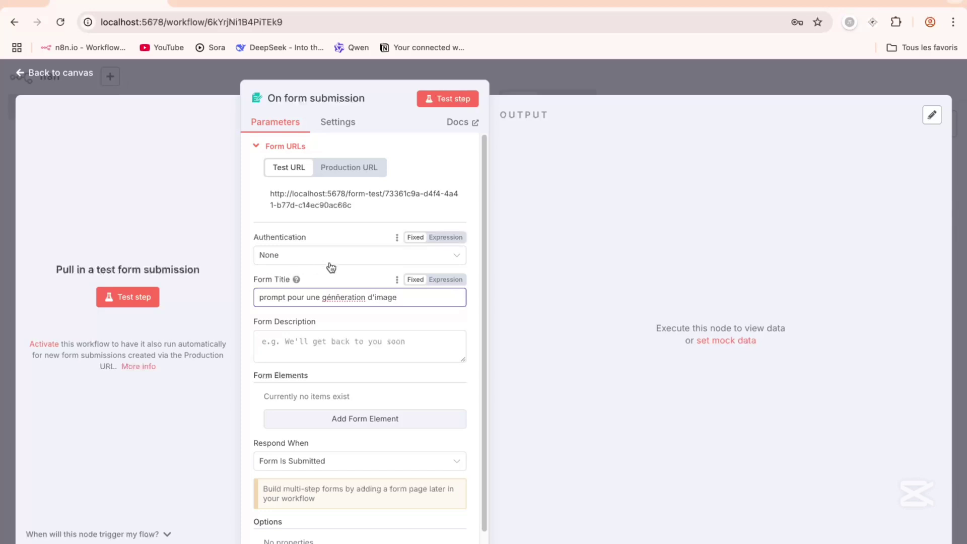
Rename the form trigger node as "prompt pour image"
click(294, 98)
drag(464, 93, 338, 101)
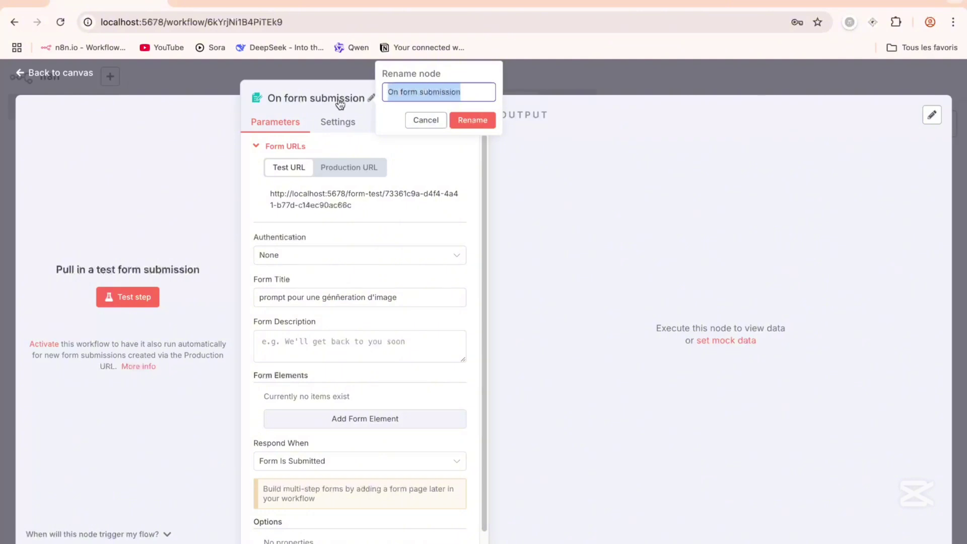
text(pr)
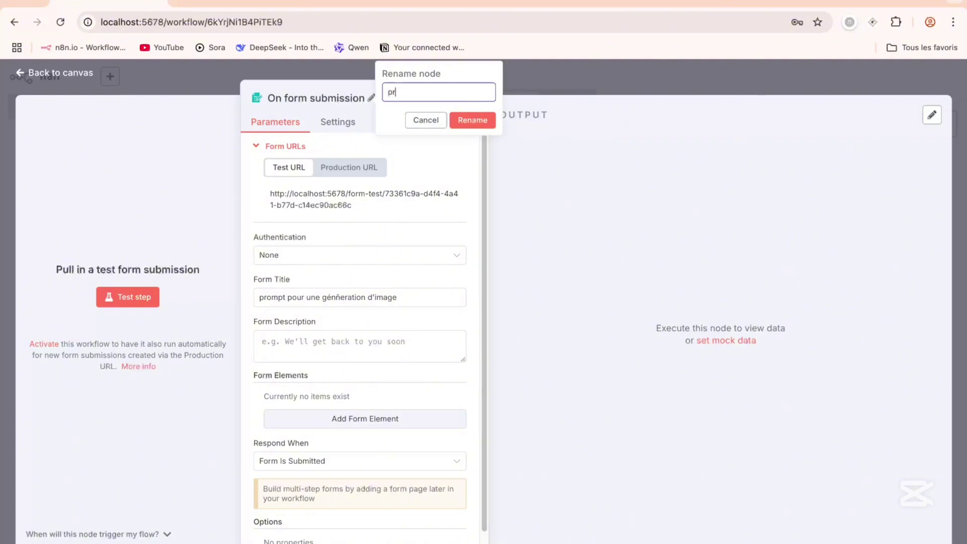
text(ompt)
text(image)
click(416, 93)
text(pour)
click(485, 121)
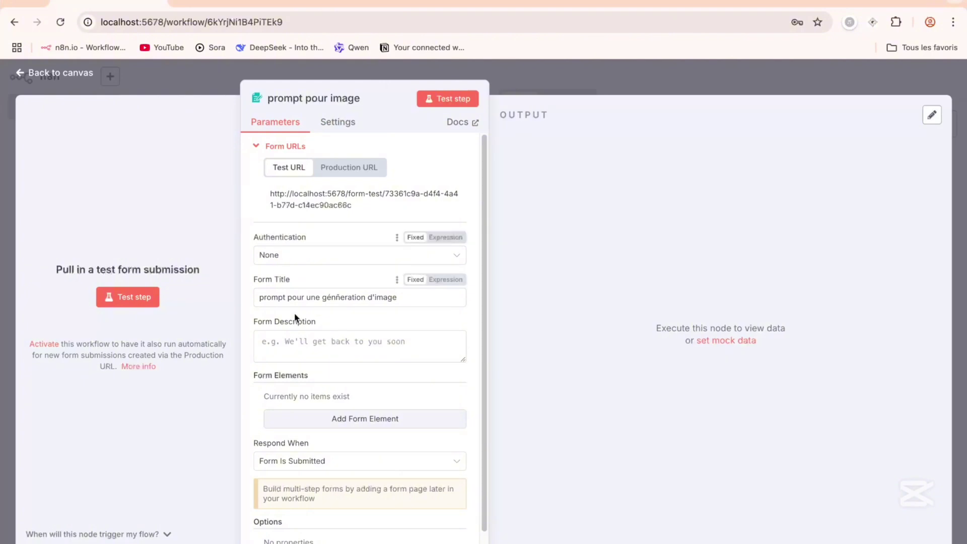
Correct the spelling in the form title so it reads "prompt pour une génération d'image"
click(345, 298)
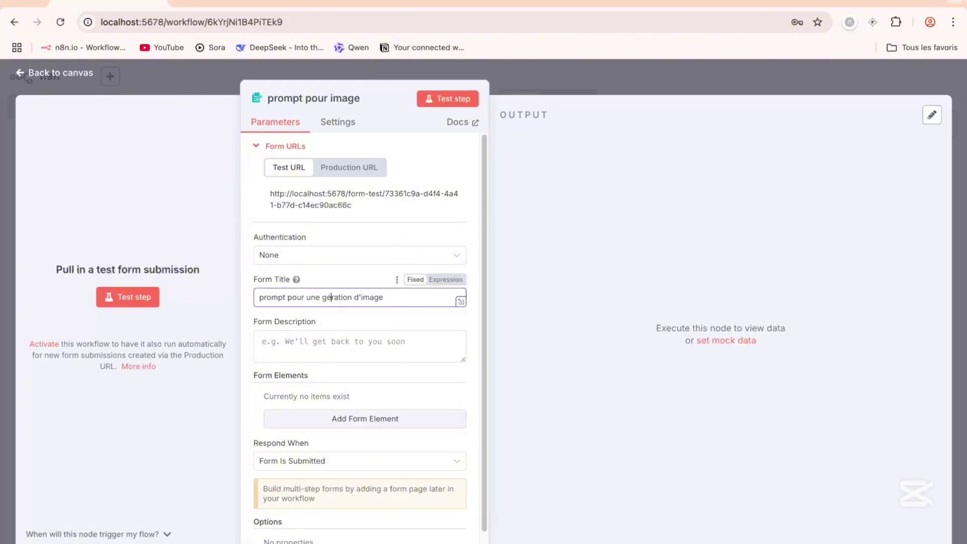
key(BackSpace)
key(BackSpace)
text(é)
key(Delete)
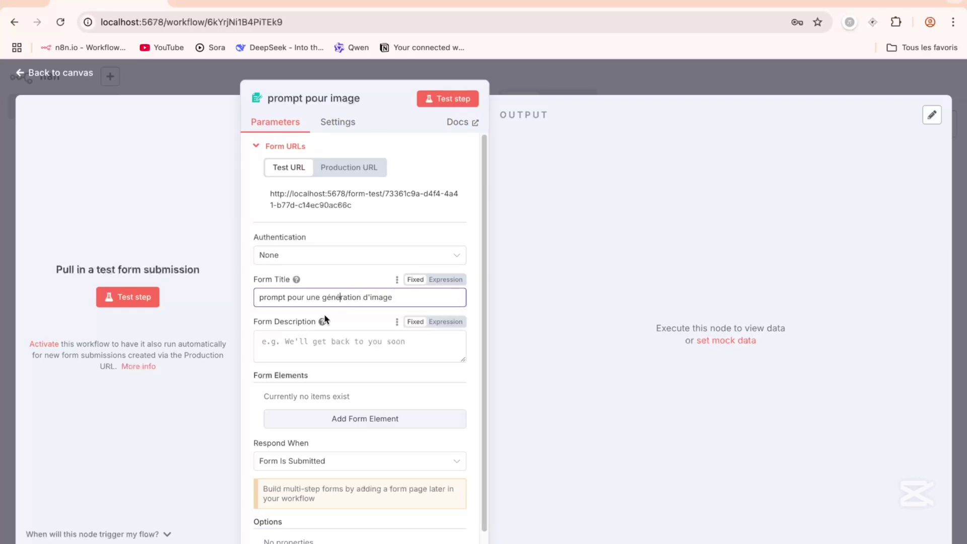
Add a required form element named "prompt" with the placeholder "écrire le prompt ici"
click(299, 348)
scroll(297, 346, down, 1)
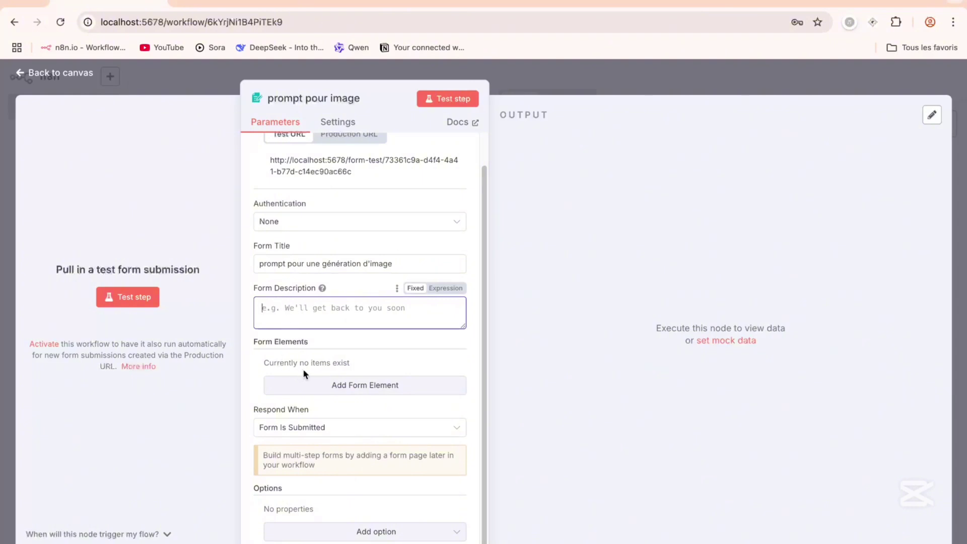
click(327, 386)
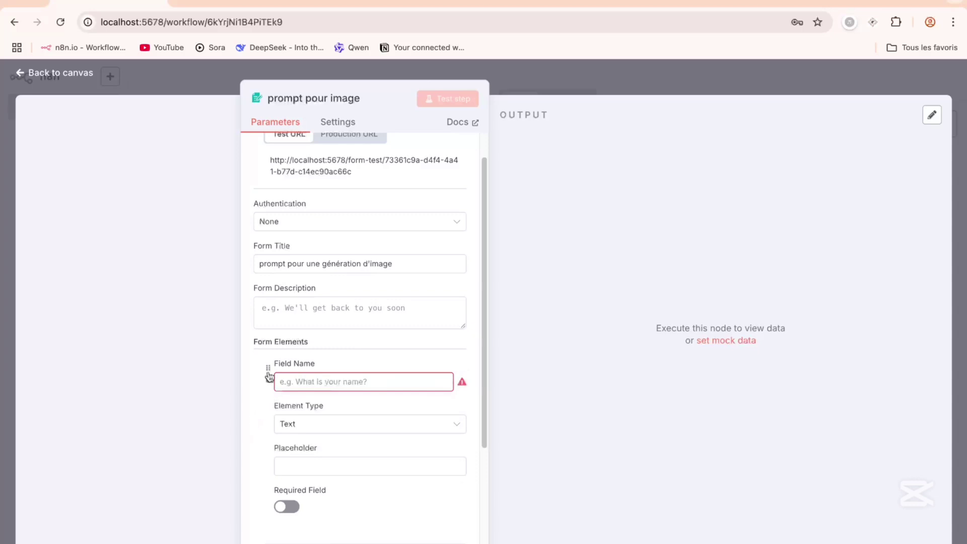
click(307, 382)
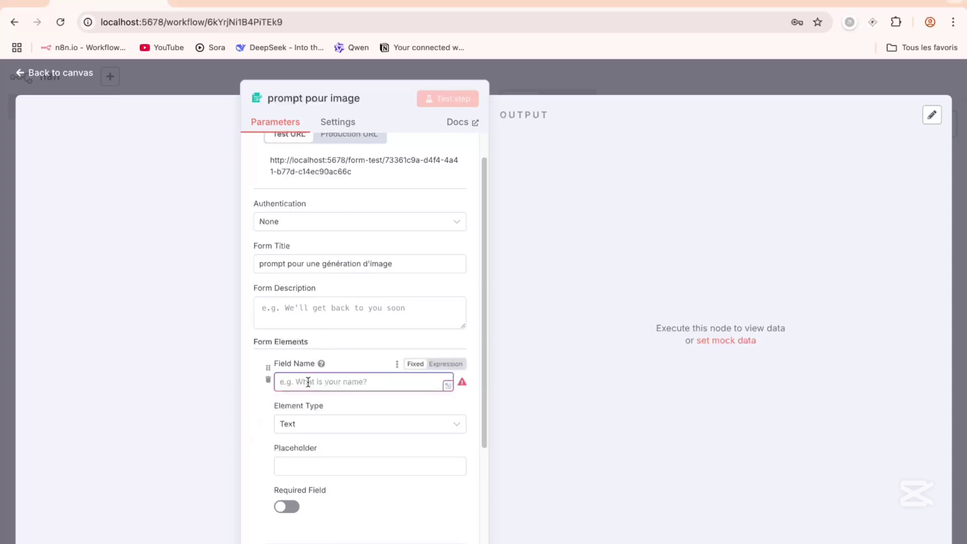
text(prompt)
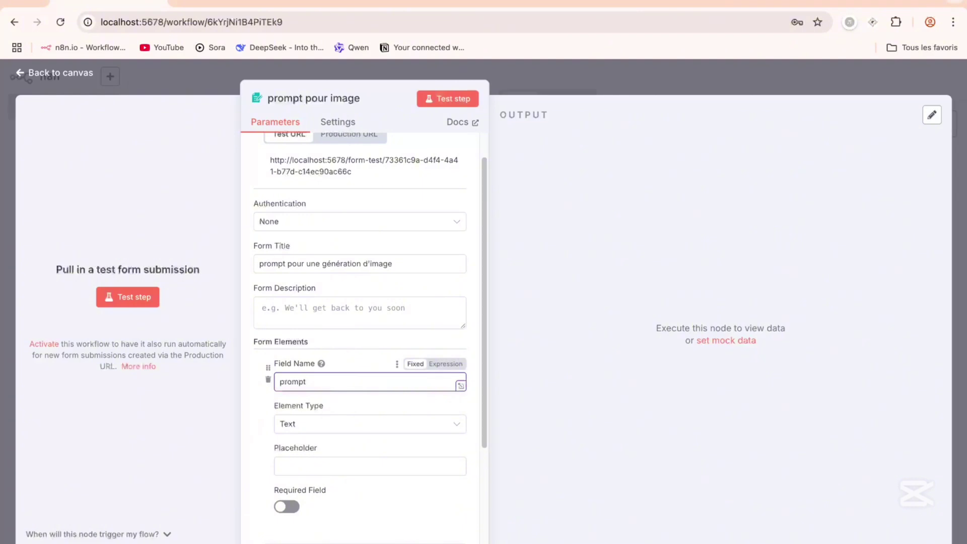
click(304, 471)
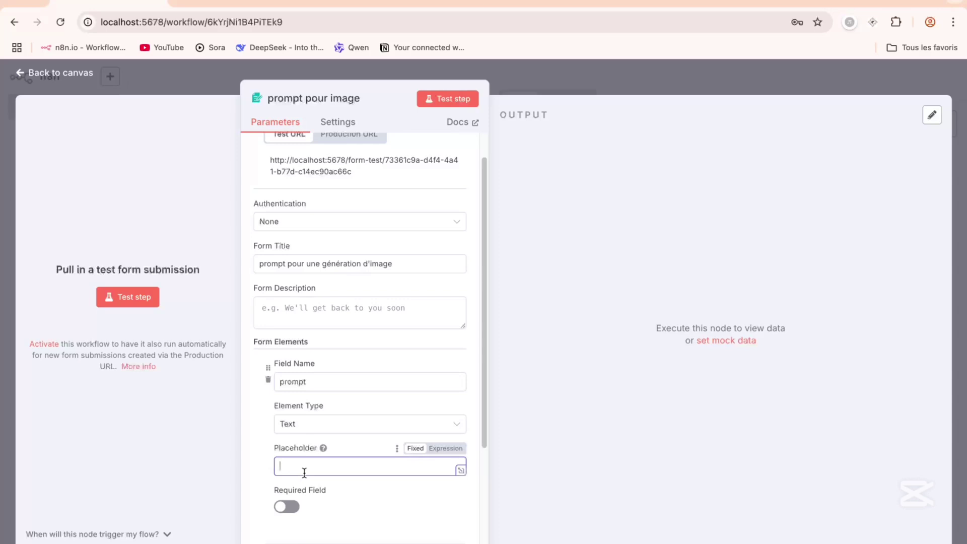
text(écrire le prompt ici)
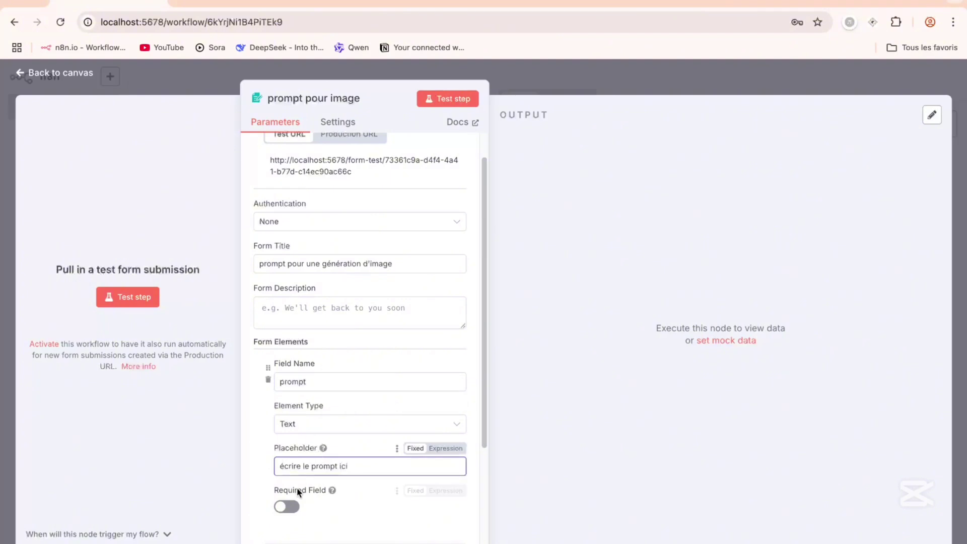
click(295, 506)
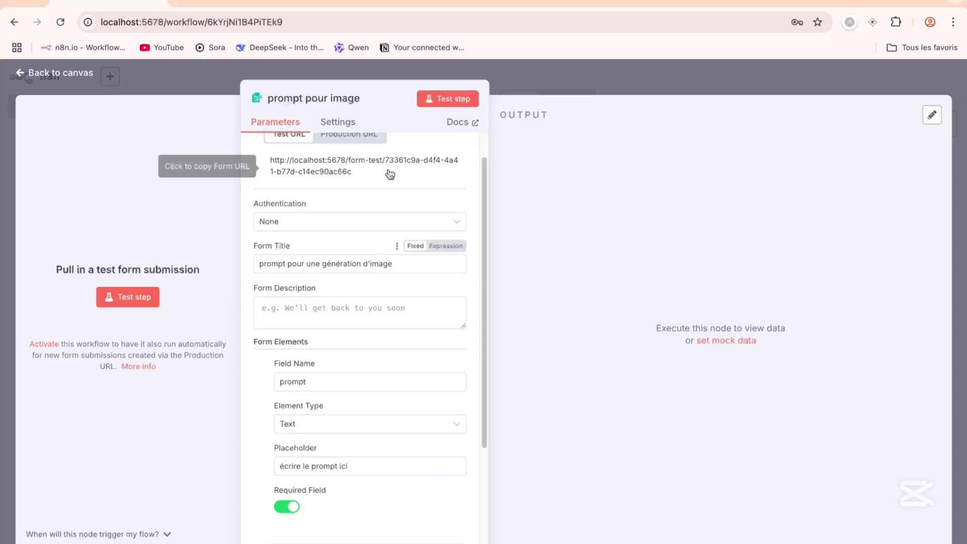
Test the form trigger and place the cursor in the prompt field of the test form
click(446, 101)
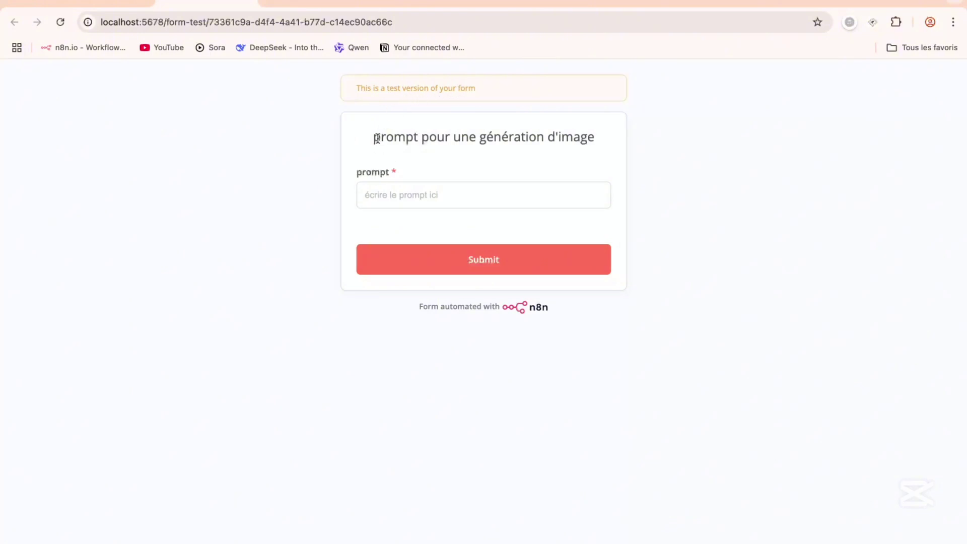
click(374, 200)
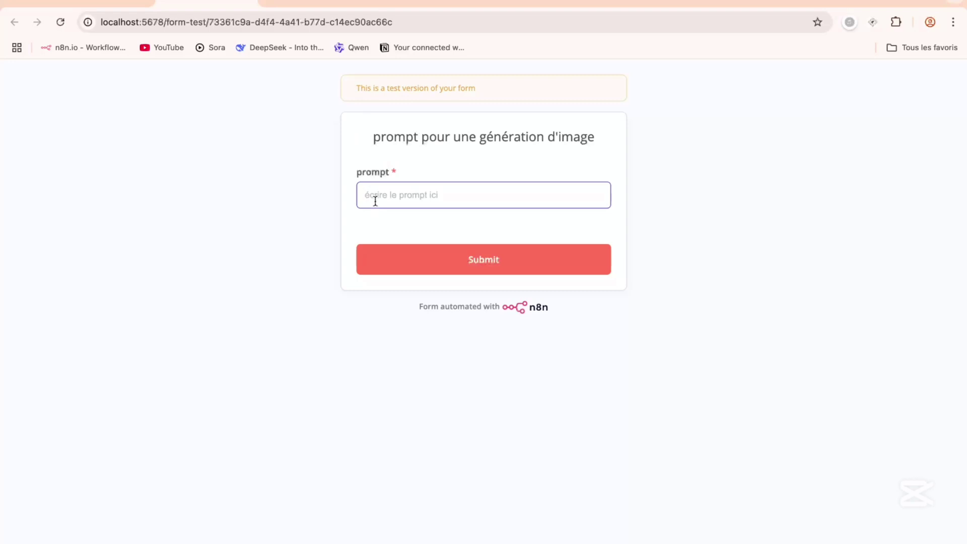
In ChatGPT with web search on, ask "donne moi un sujet a potentiel de traffic web pour creer un post dans les reseau sociaux"
click(317, 7)
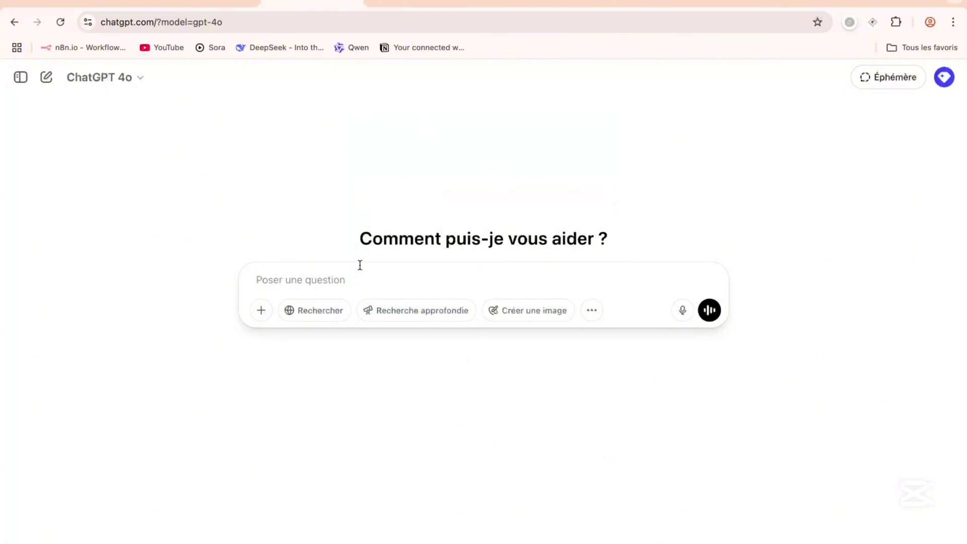
click(348, 279)
text(donne )
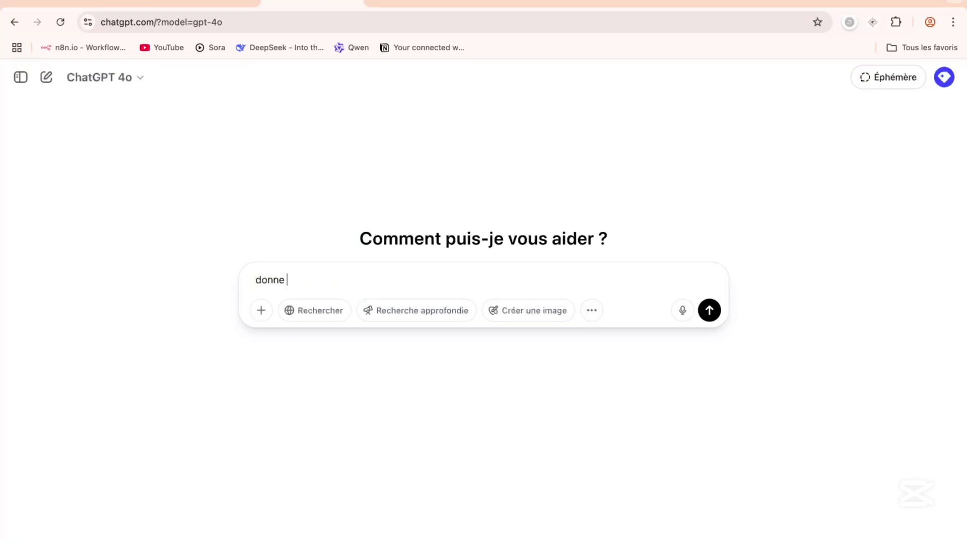
text(moi un sujet)
click(330, 316)
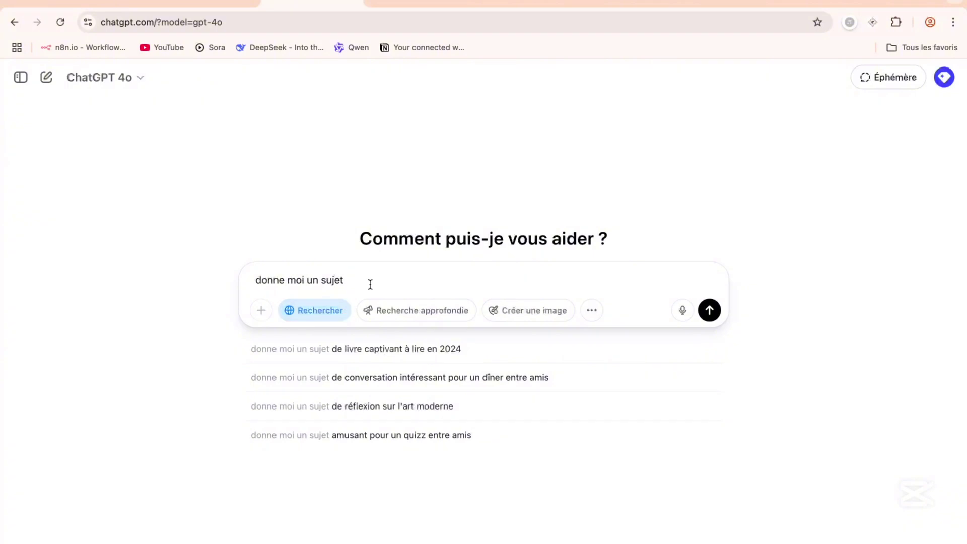
text(a potentiel)
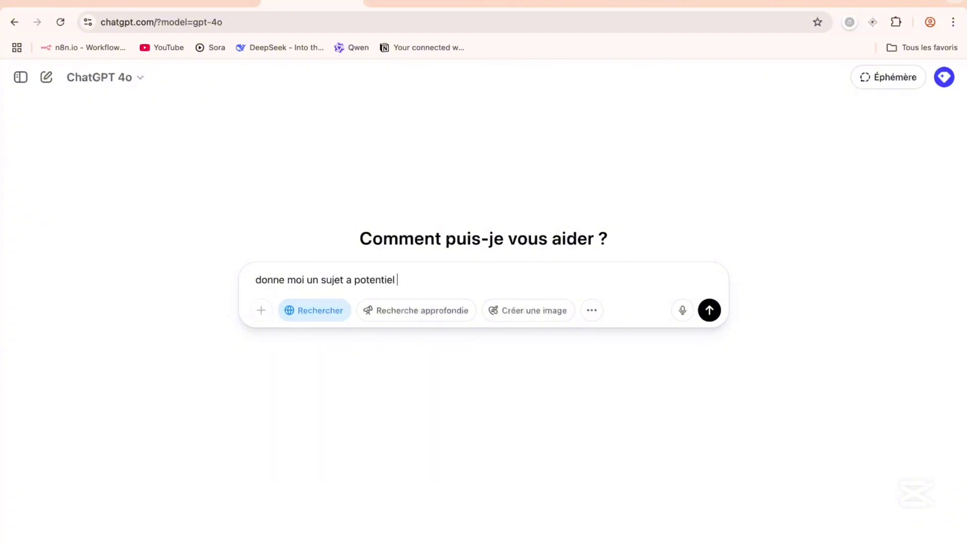
text(de traffic web pour creer )
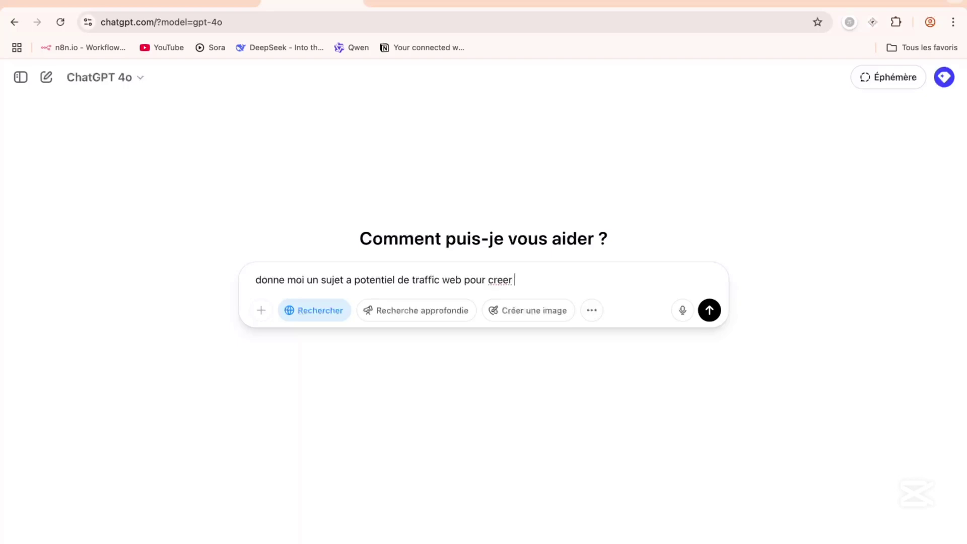
text(un post dans les)
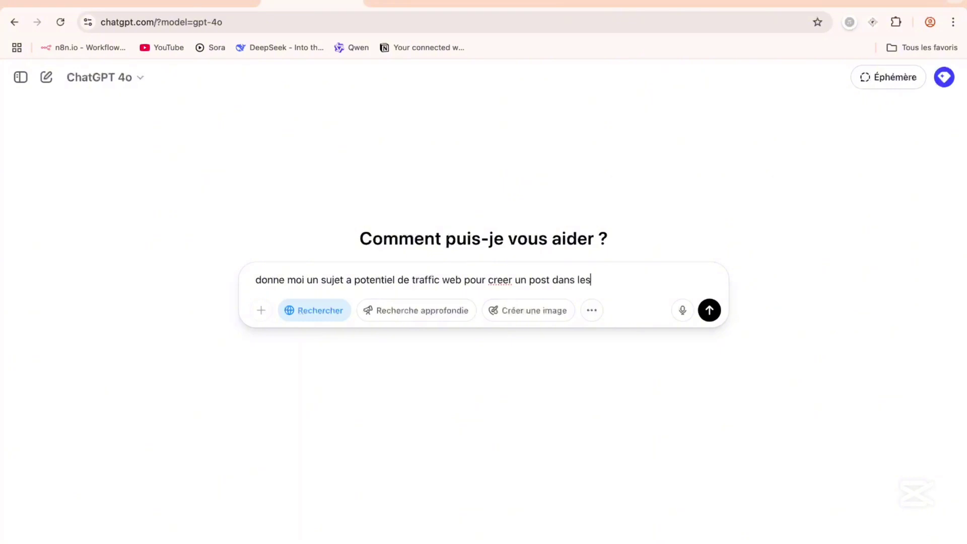
text( reseaux sociaux)
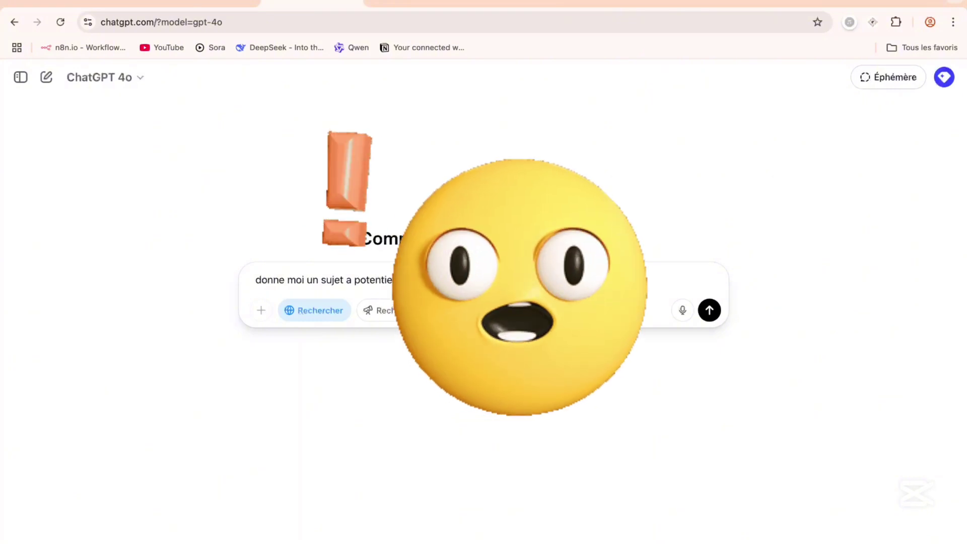
click(709, 310)
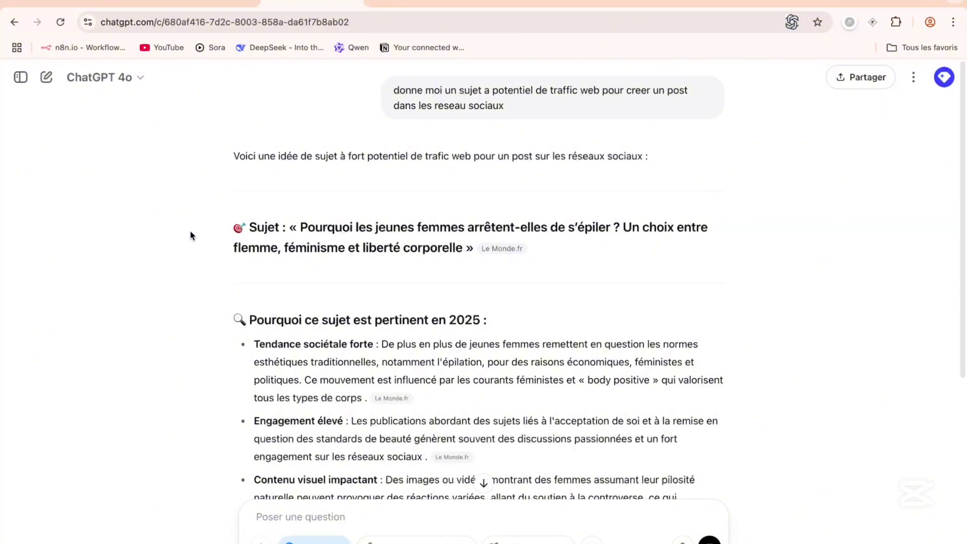
Select only the proposed subject's title text in the answer, from "Pourquoi les jeunes femmes" to "liberté corporelle"
scroll(189, 231, down, 1)
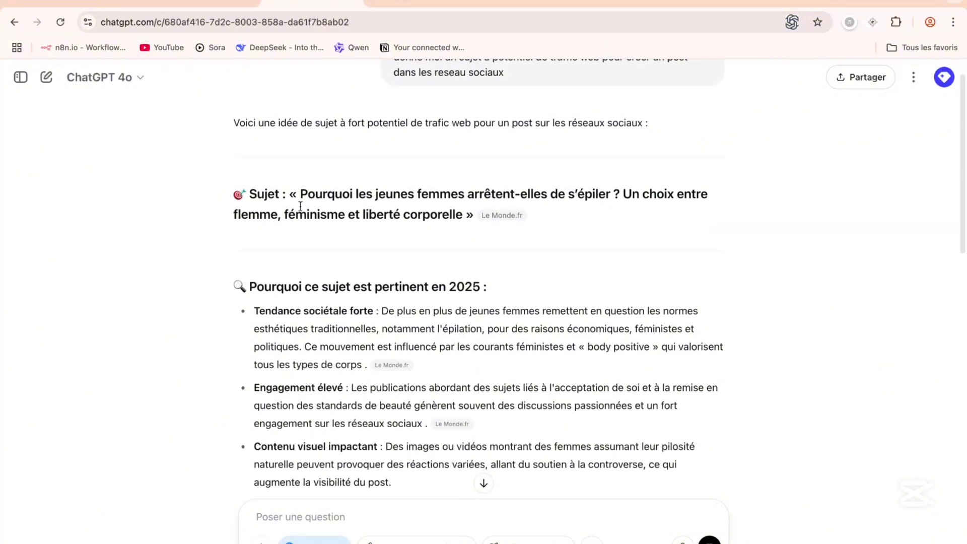
drag(248, 194, 458, 218)
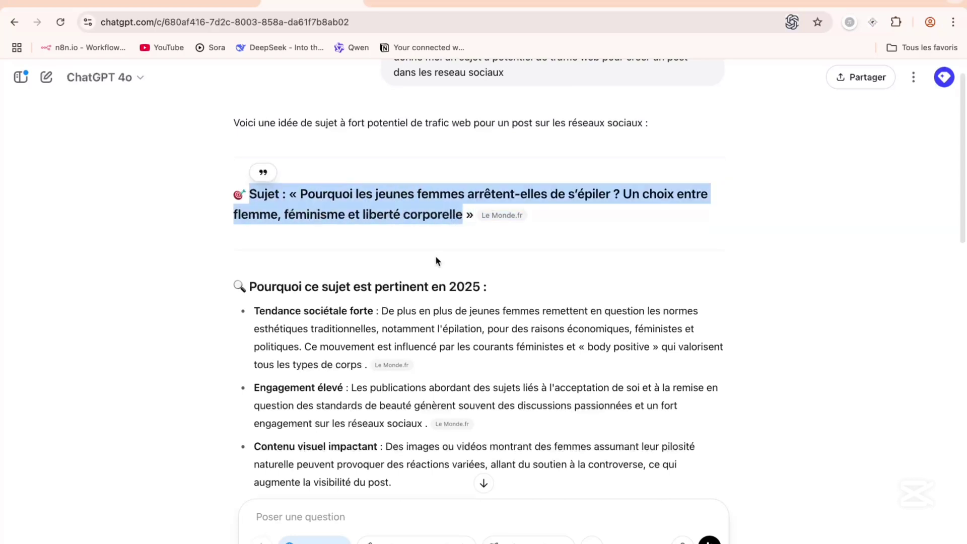
click(395, 208)
drag(301, 197, 460, 220)
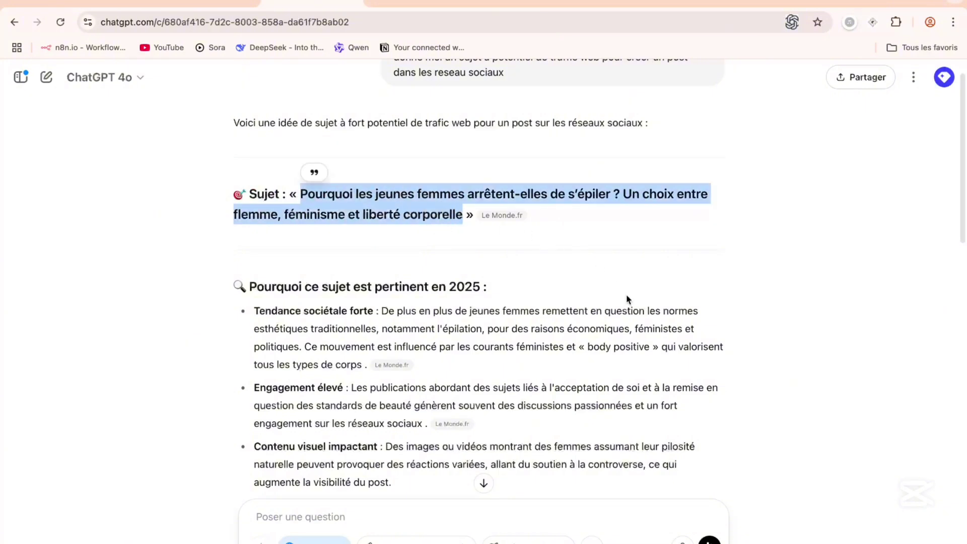
Copy the whole flat design visual description, starting "Un visuel de style flat design", from the last answer in the conversation
scroll(627, 298, down, 15)
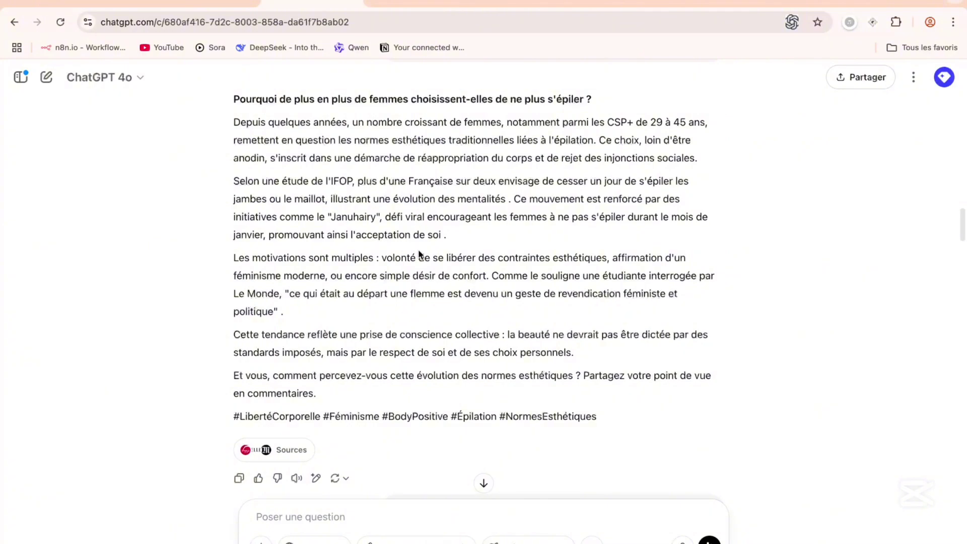
scroll(399, 275, down, 1)
scroll(399, 276, up, 1)
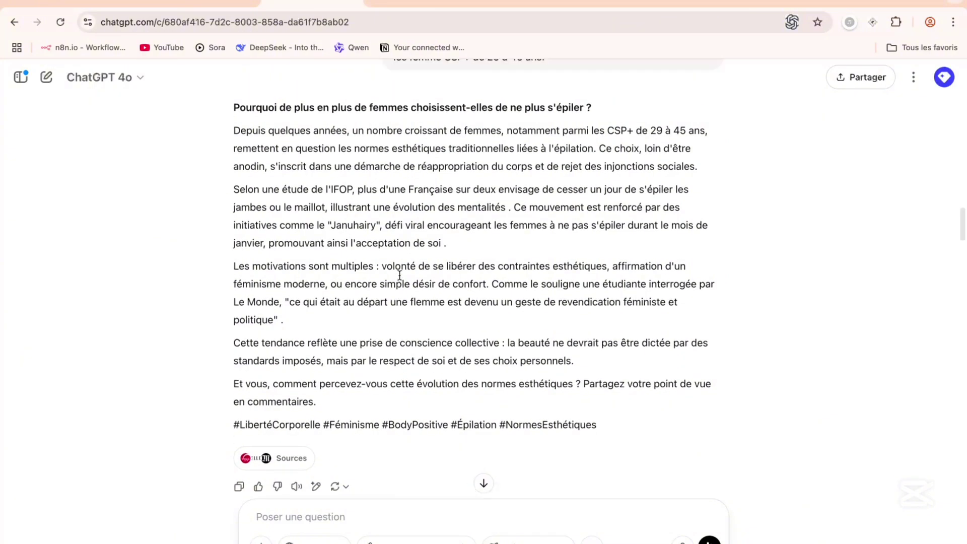
scroll(394, 384, down, 5)
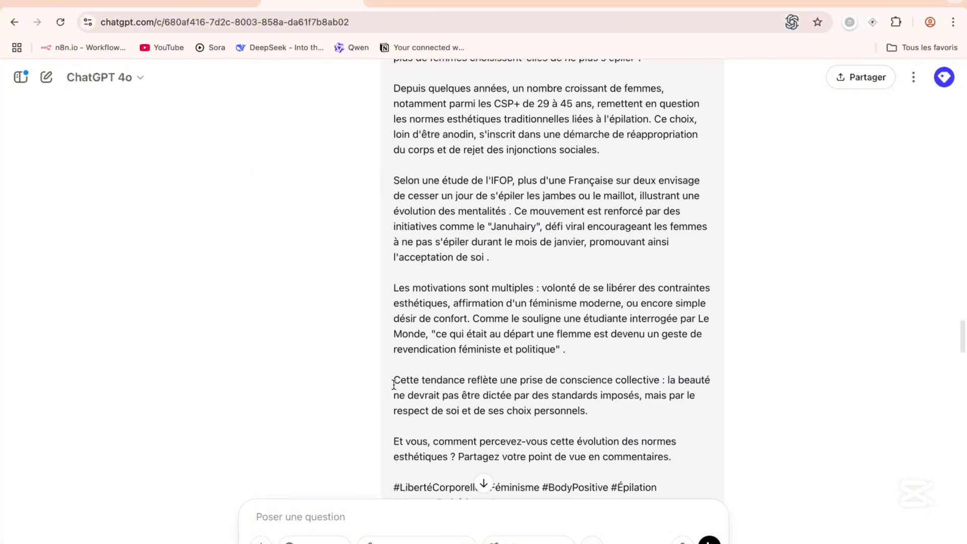
scroll(394, 384, down, 15)
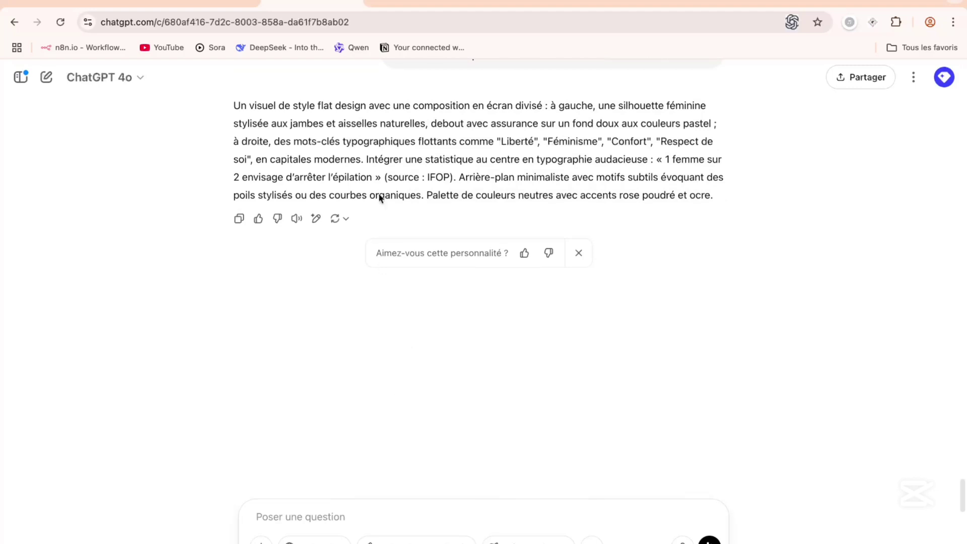
scroll(355, 143, up, 1)
scroll(352, 130, down, 1)
drag(234, 105, 467, 106)
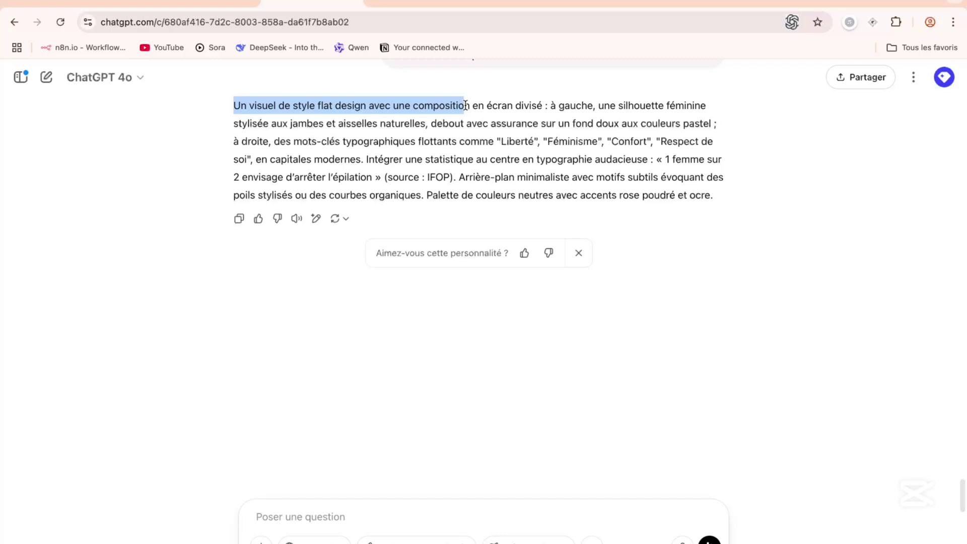
drag(466, 105, 721, 195)
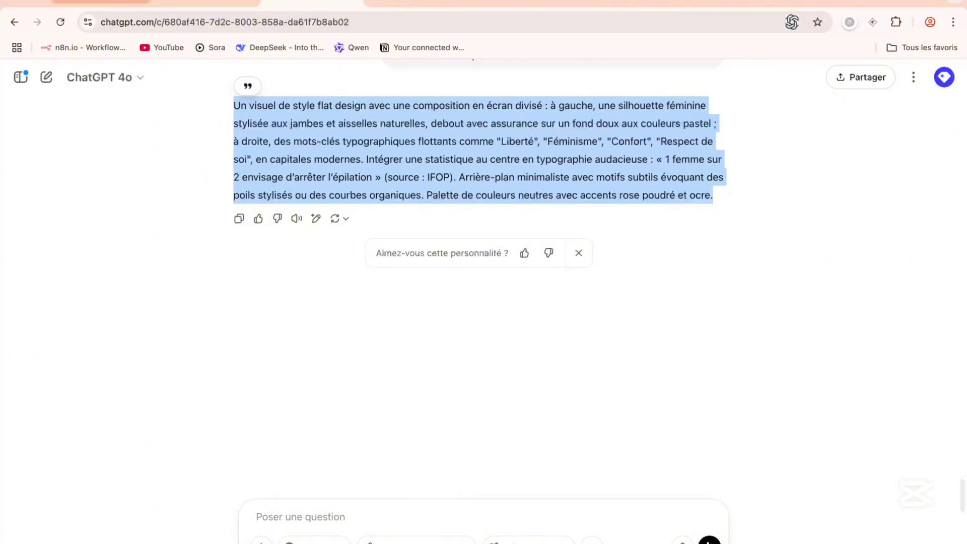
Try to submit the open n8n test form with the copied visual description as the prompt
click(191, 2)
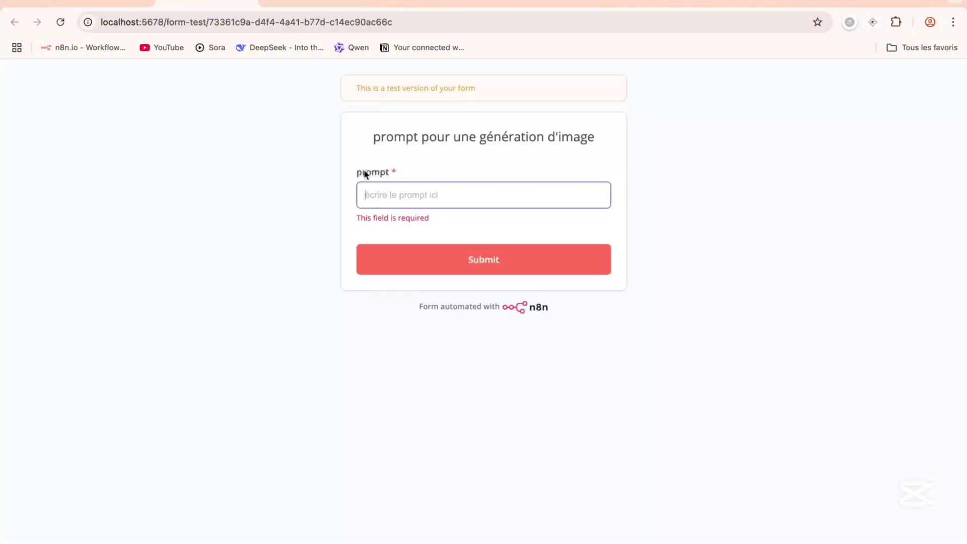
key(ctrl+v)
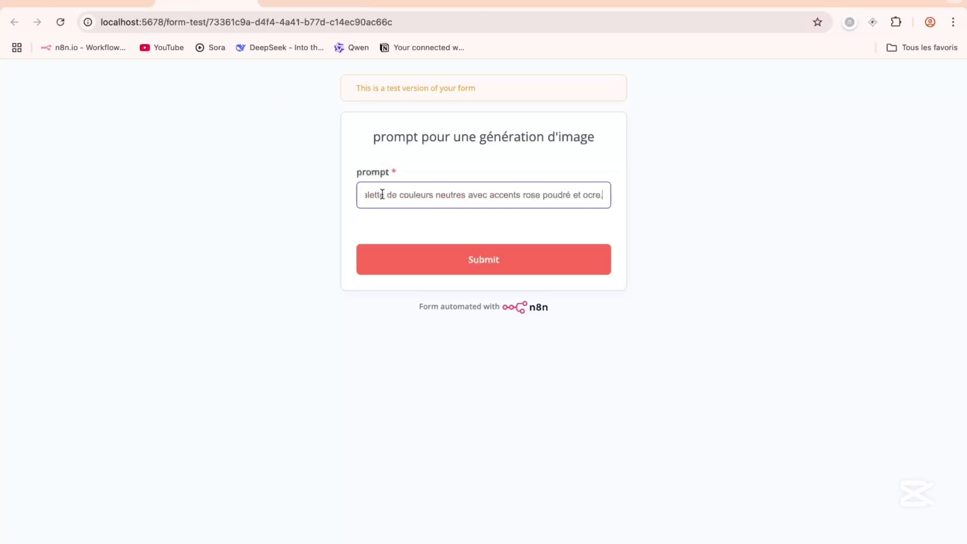
click(404, 251)
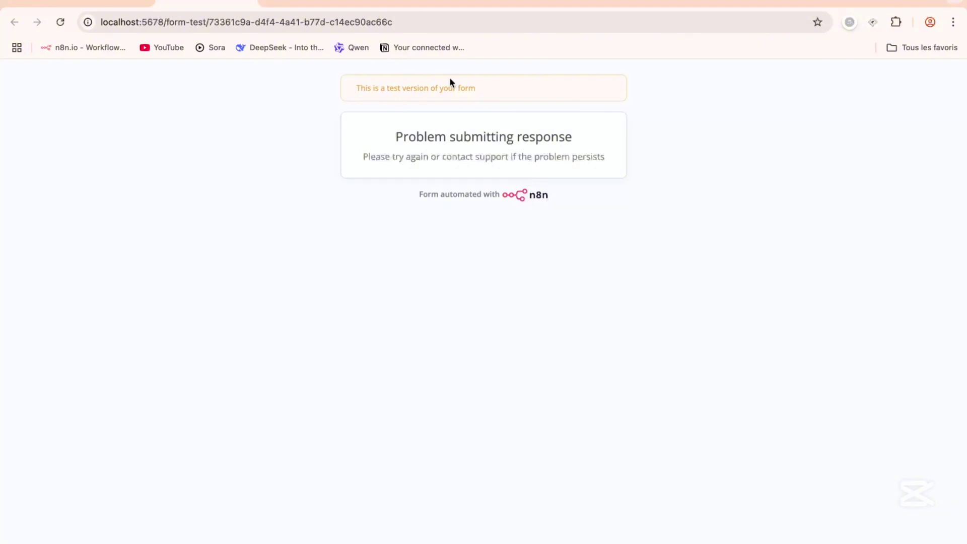
Restart the test of the "prompt pour image" trigger and submit its form with the copied visual description as the prompt
click(115, 3)
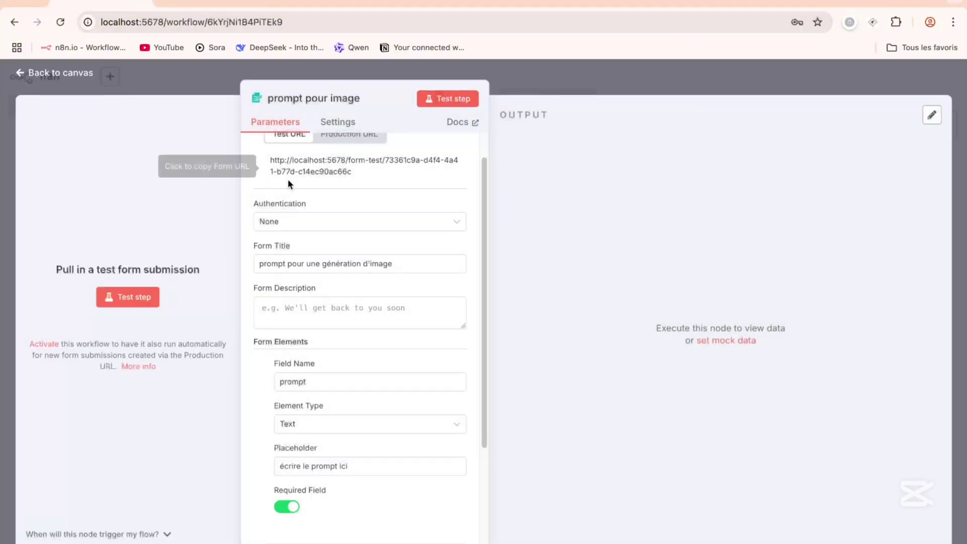
click(146, 300)
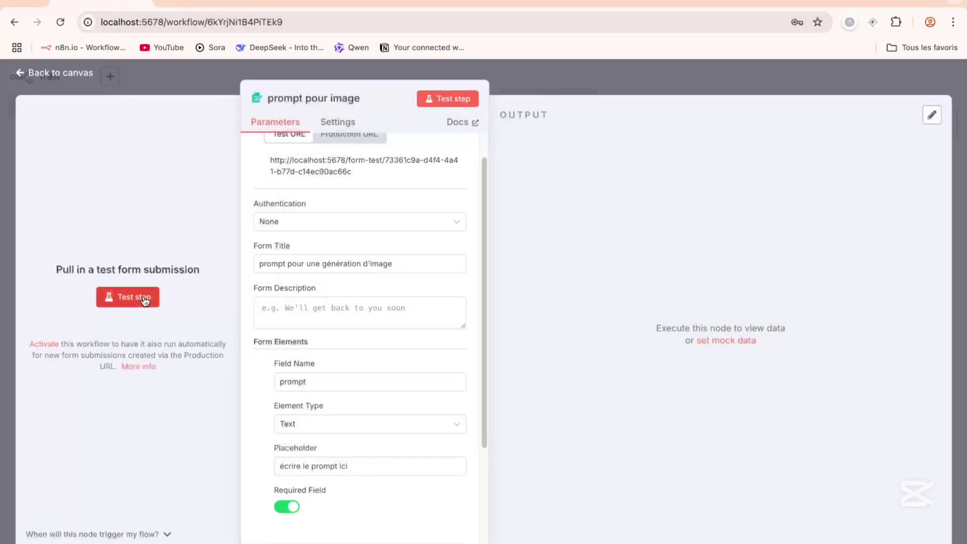
click(374, 196)
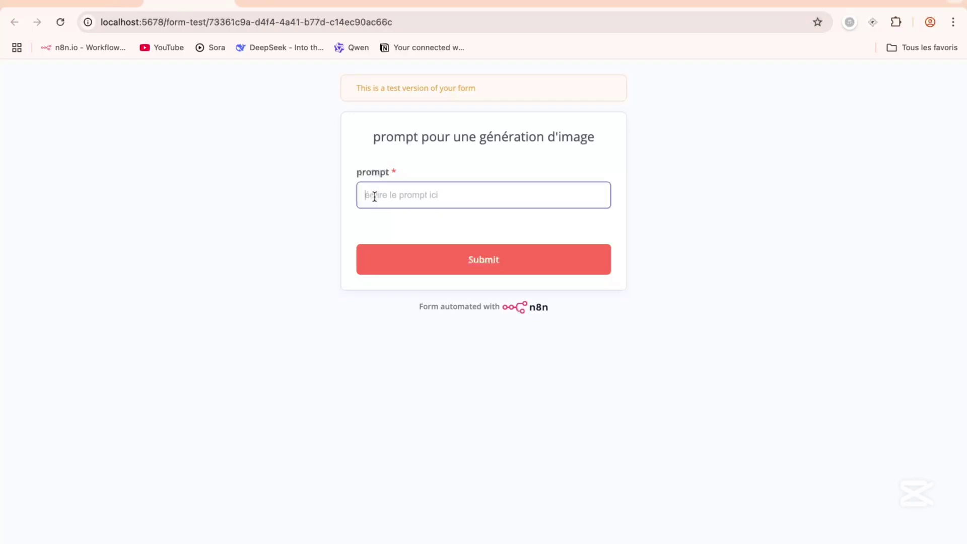
key(ctrl+v)
click(401, 255)
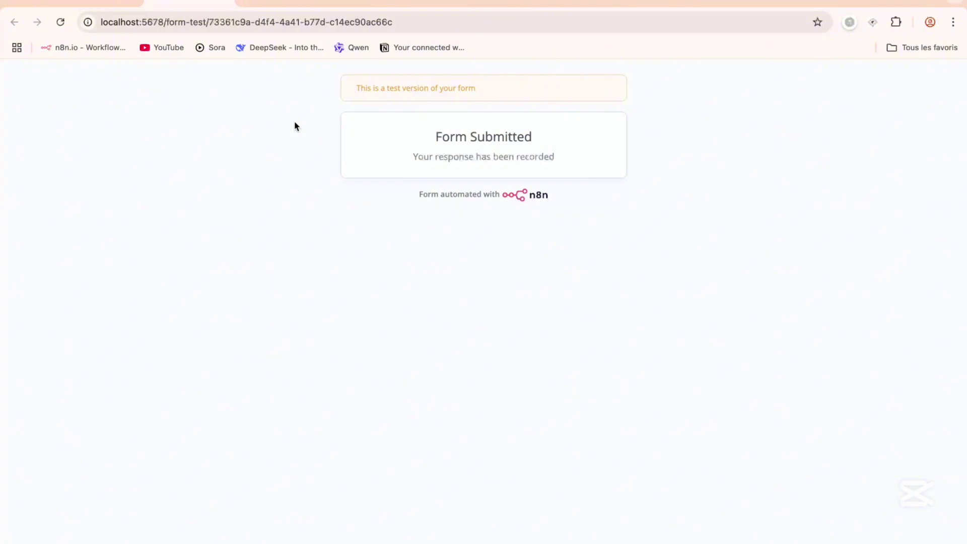
Pin the output data of the "prompt pour image" node in the workflow and return to the canvas
click(104, 1)
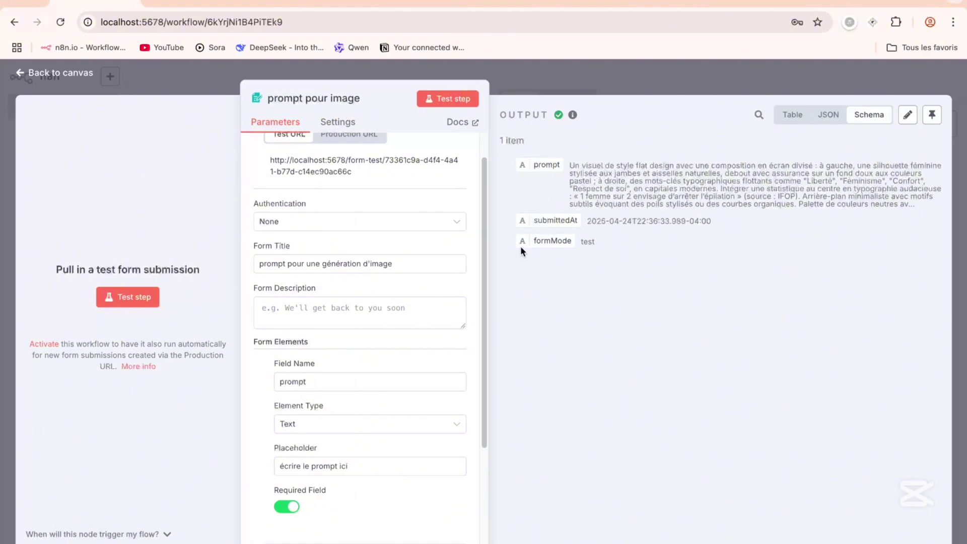
click(932, 116)
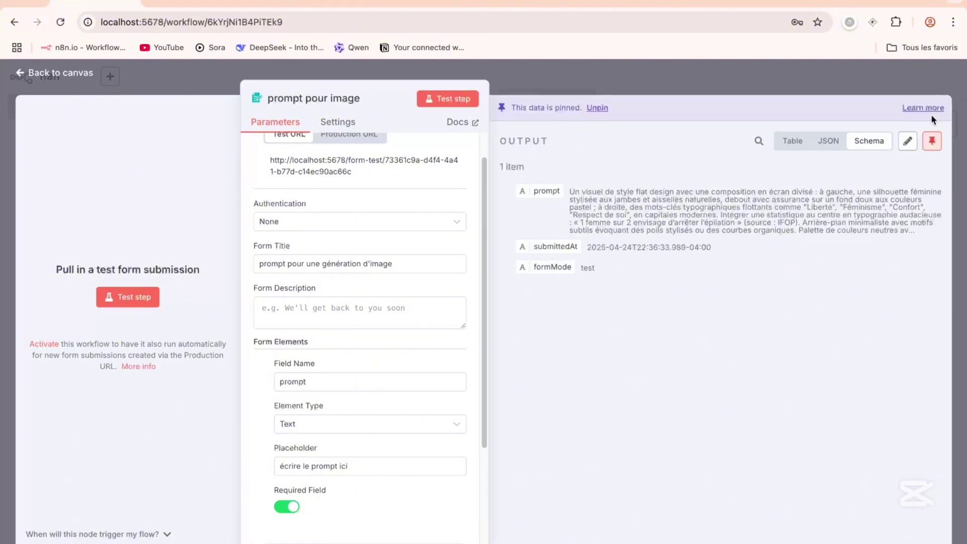
click(31, 75)
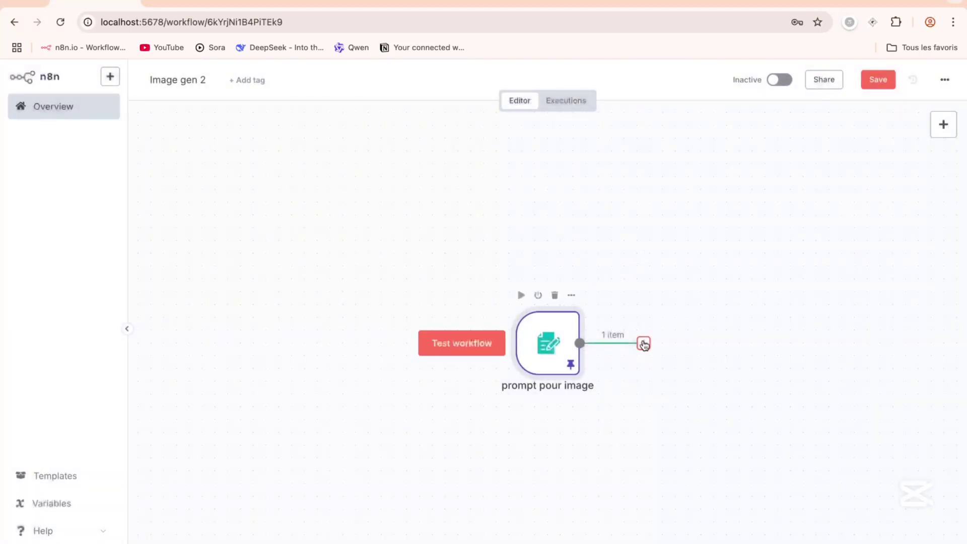
Add an HTTP Request node connected after the "prompt pour image" form trigger
click(643, 343)
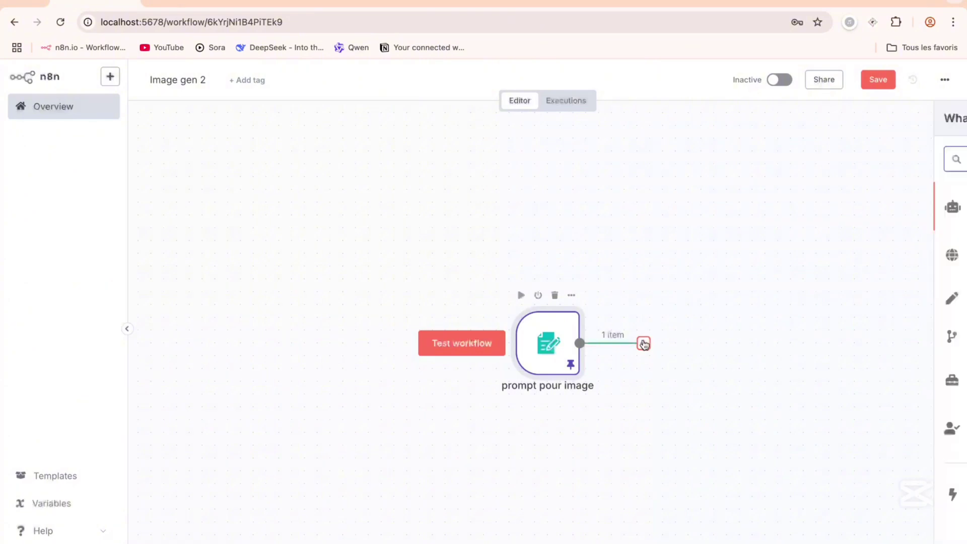
text(http)
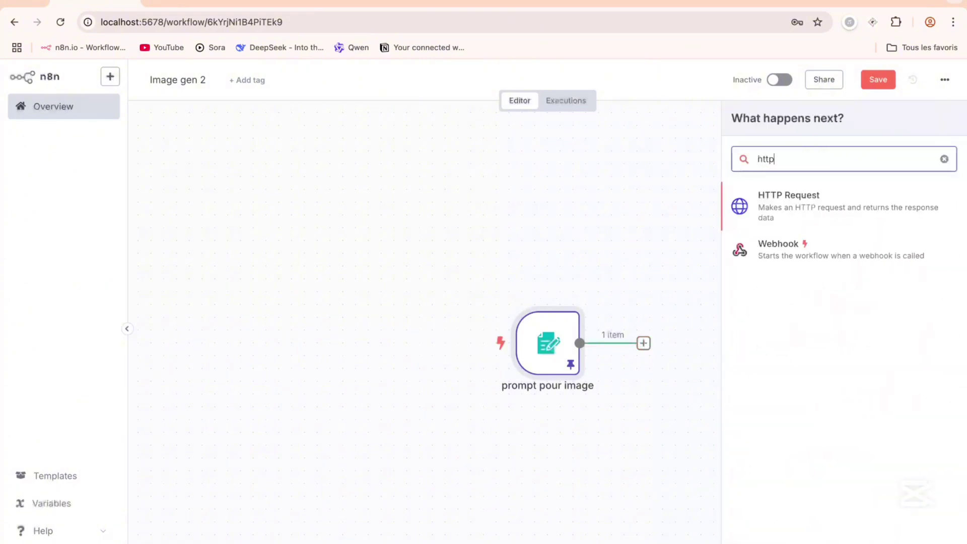
click(788, 194)
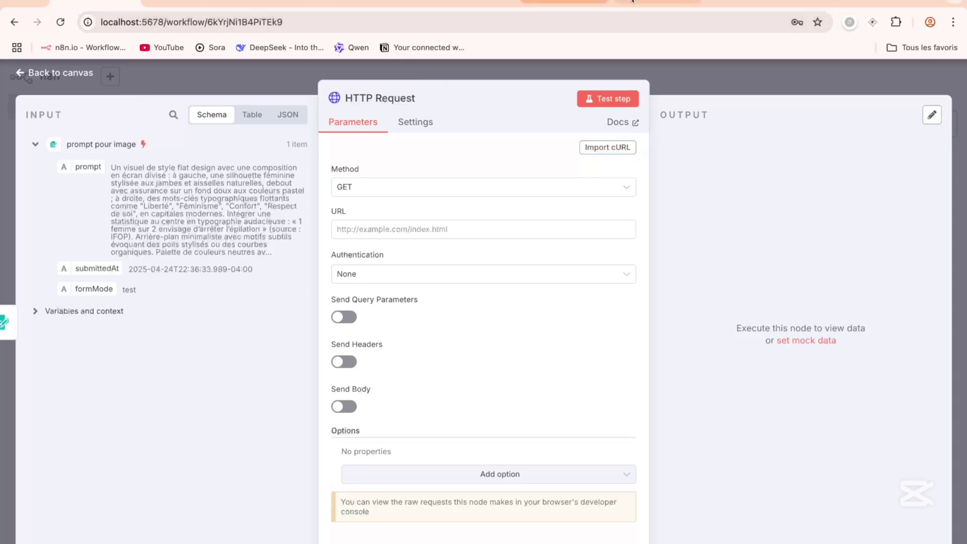
Copy the curl example request for Create image from the OpenAI API reference and leave the documentation page
click(657, 3)
scroll(361, 262, up, 3)
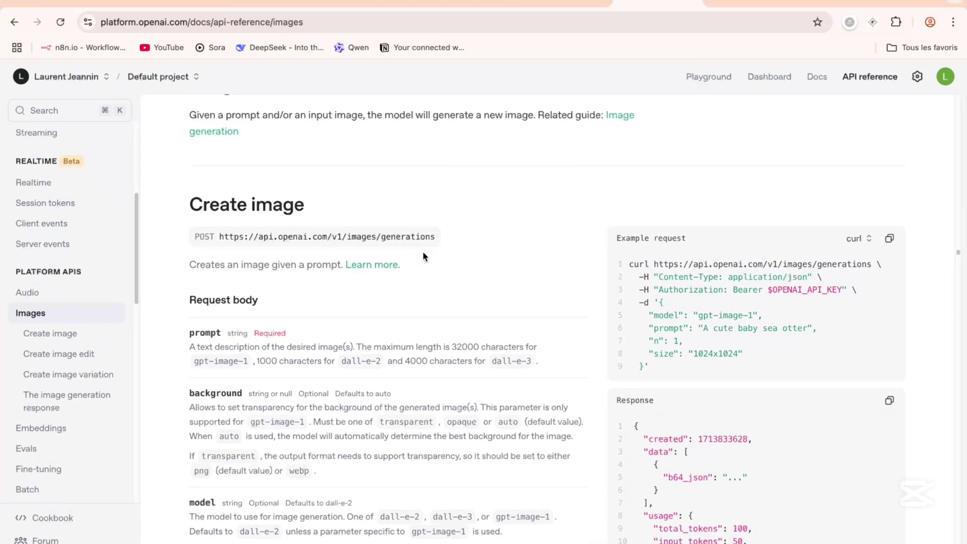
scroll(423, 255, down, 2)
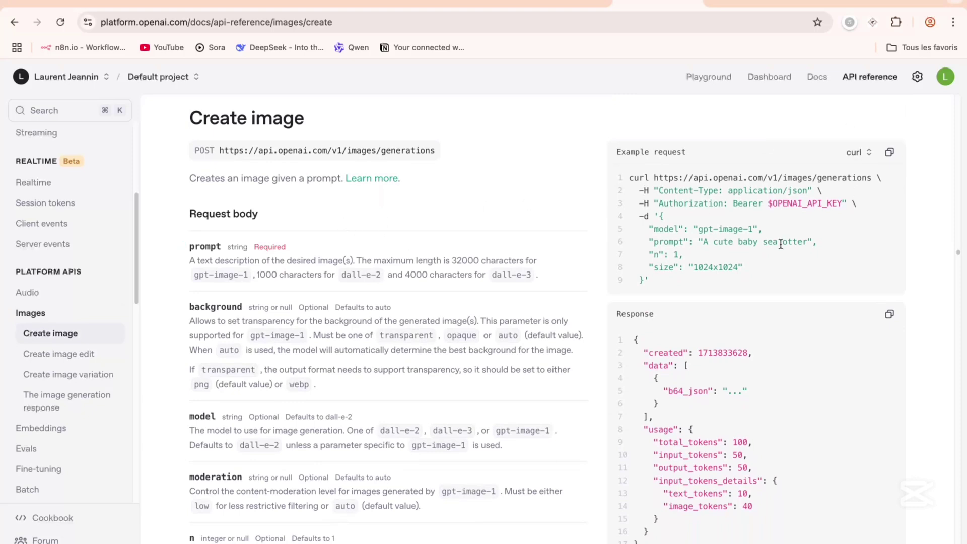
click(867, 154)
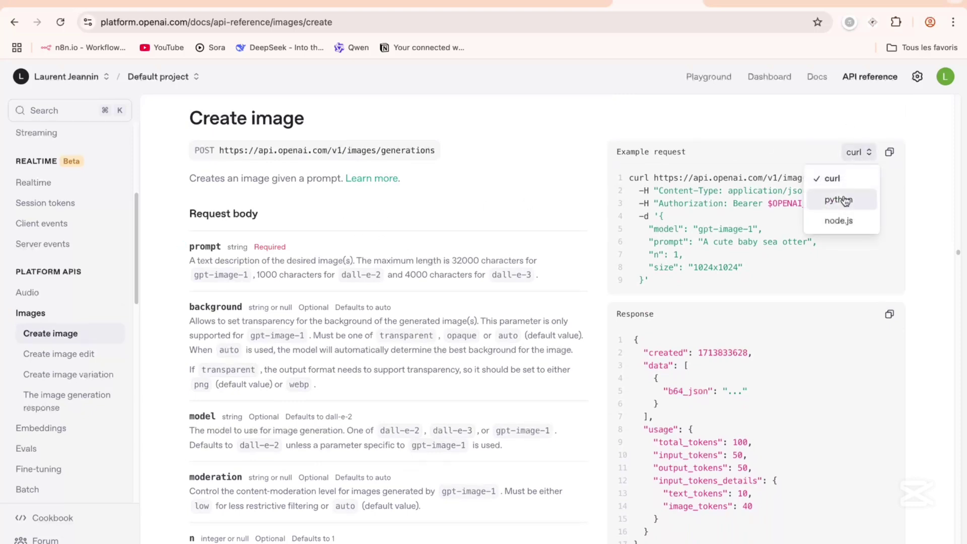
click(769, 154)
click(890, 153)
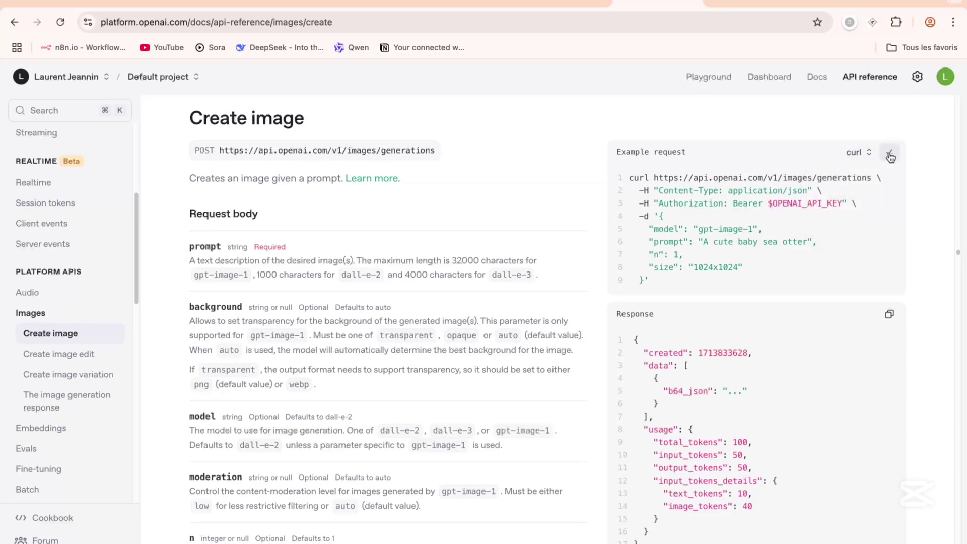
click(177, 6)
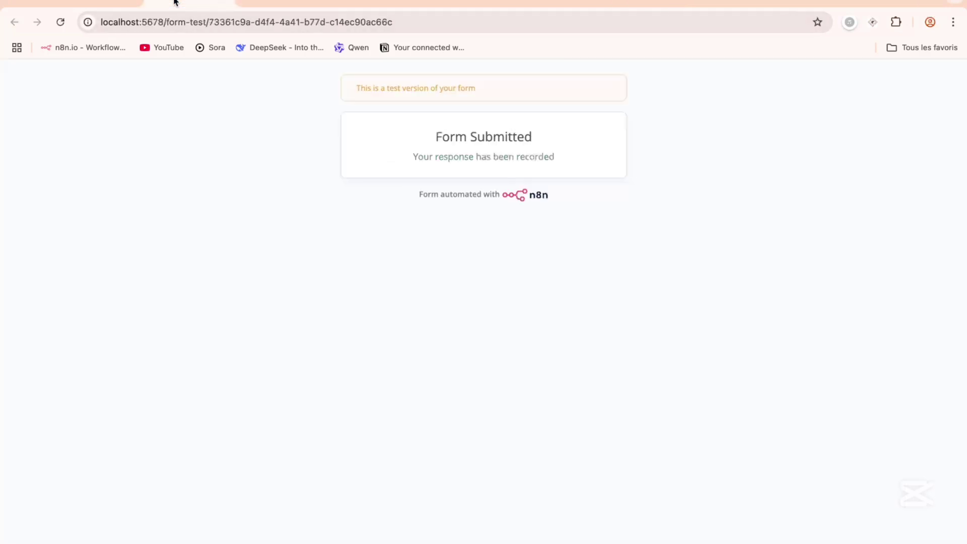
Return to the n8n workflow and import the copied Create image cURL command into the HTTP Request node
click(268, 3)
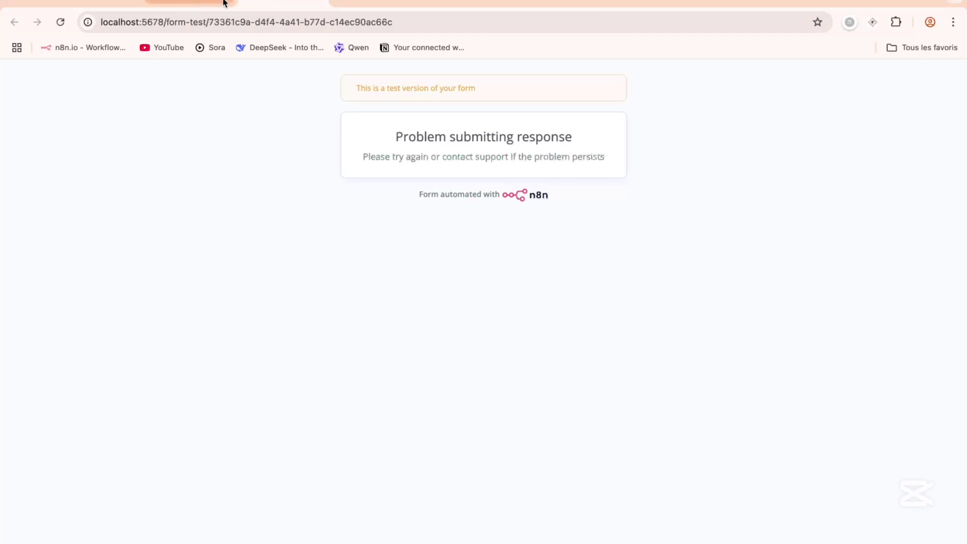
click(151, 3)
click(98, 3)
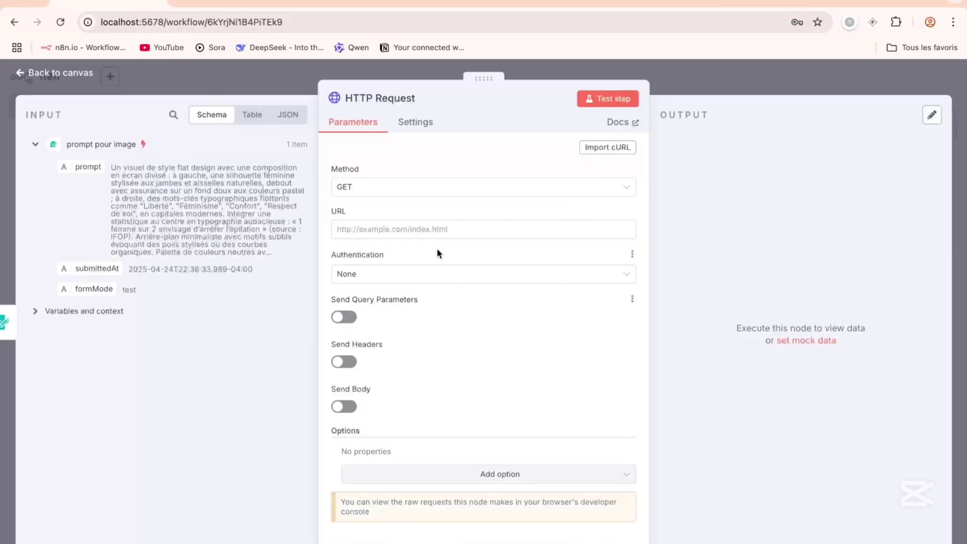
click(588, 149)
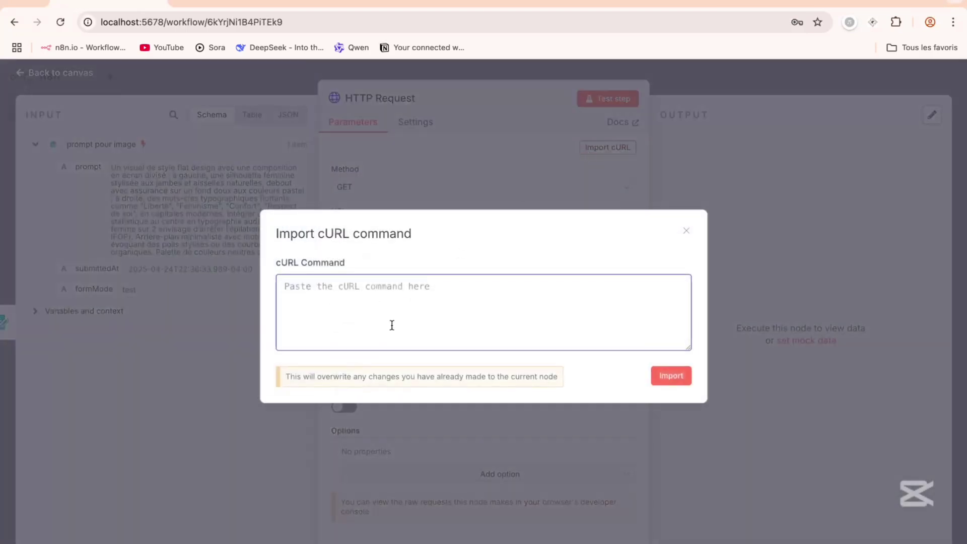
key(ctrl+v)
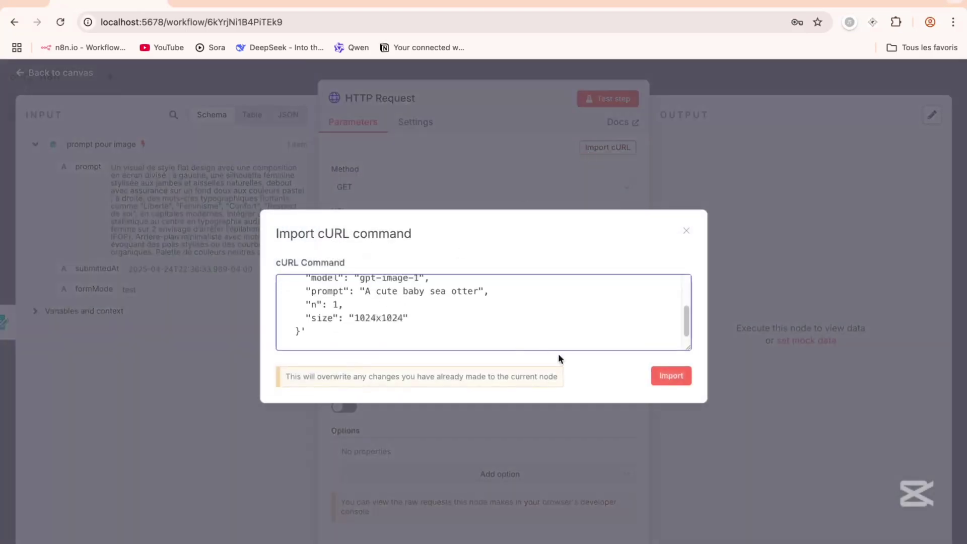
click(671, 376)
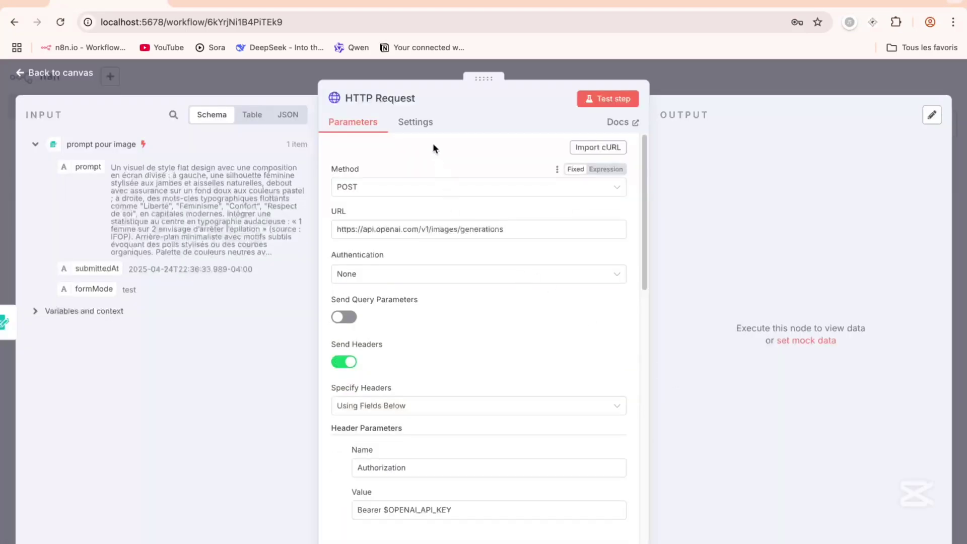
Review the imported request parameters and turn off Send Headers in the HTTP Request node
scroll(428, 334, down, 1)
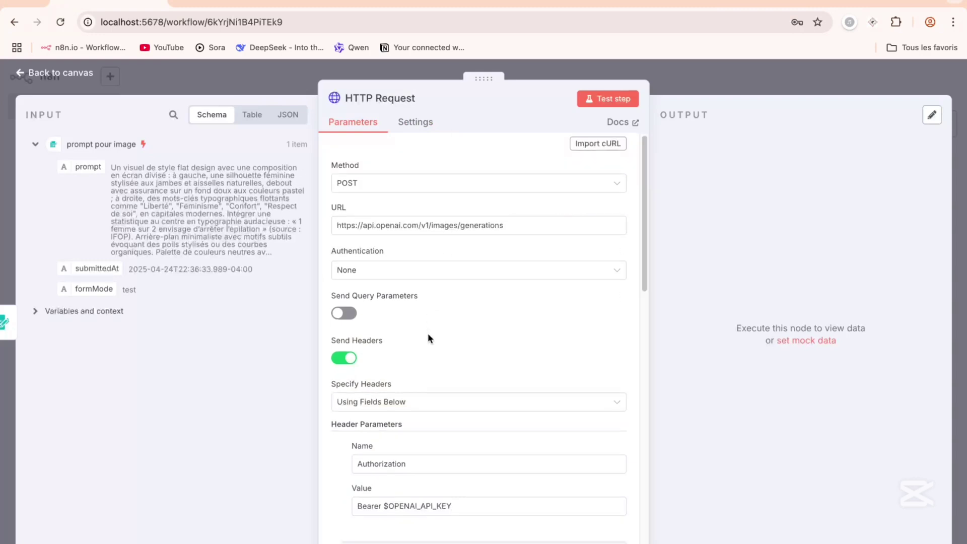
scroll(428, 333, down, 12)
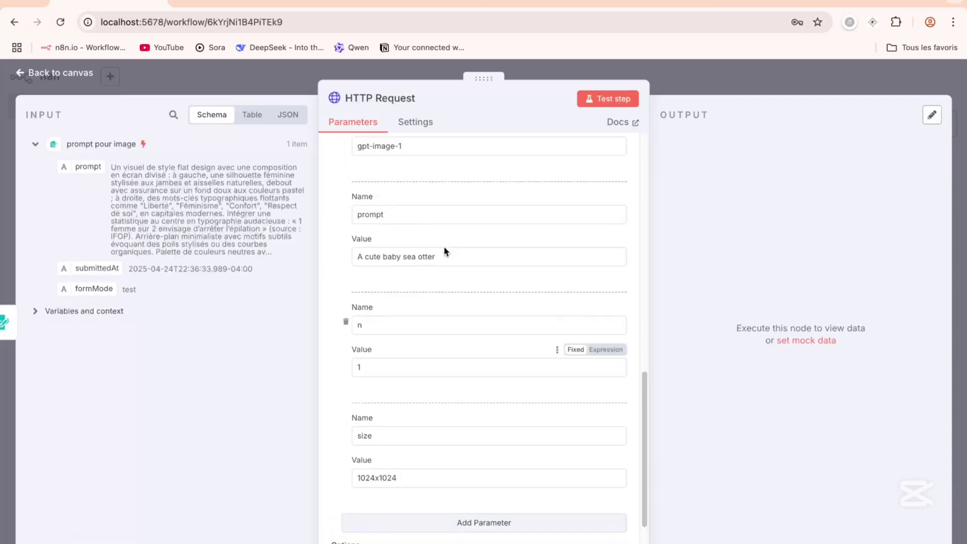
scroll(444, 251, up, 6)
scroll(444, 250, down, 2)
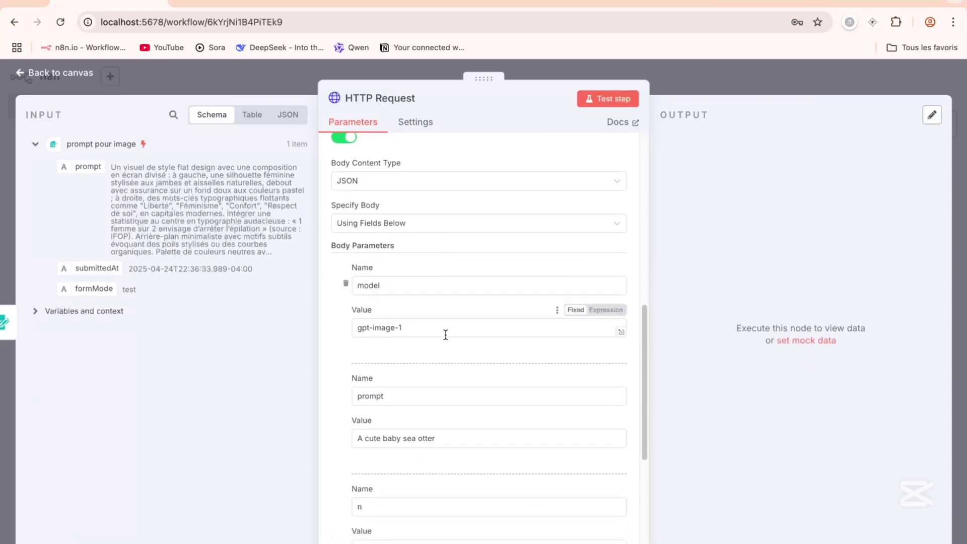
scroll(406, 325, up, 7)
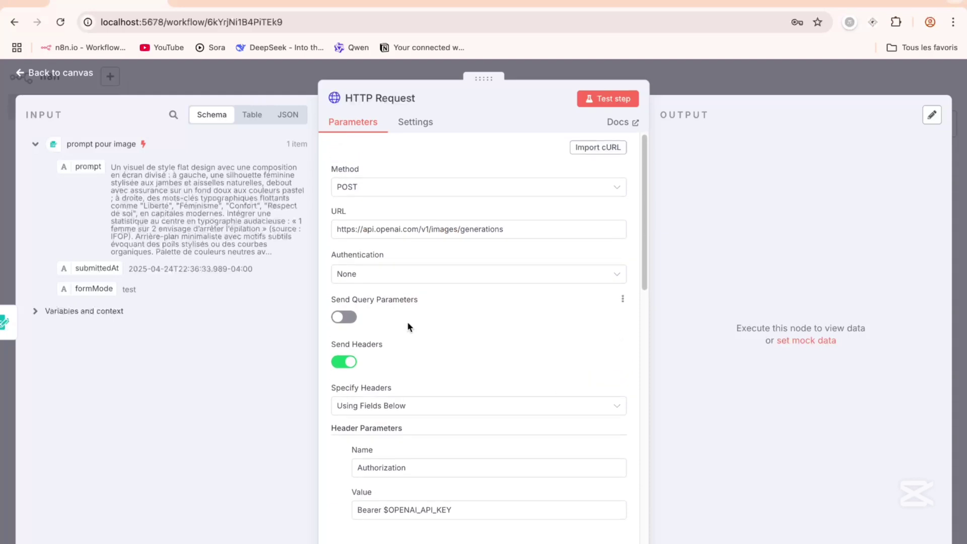
scroll(407, 321, down, 4)
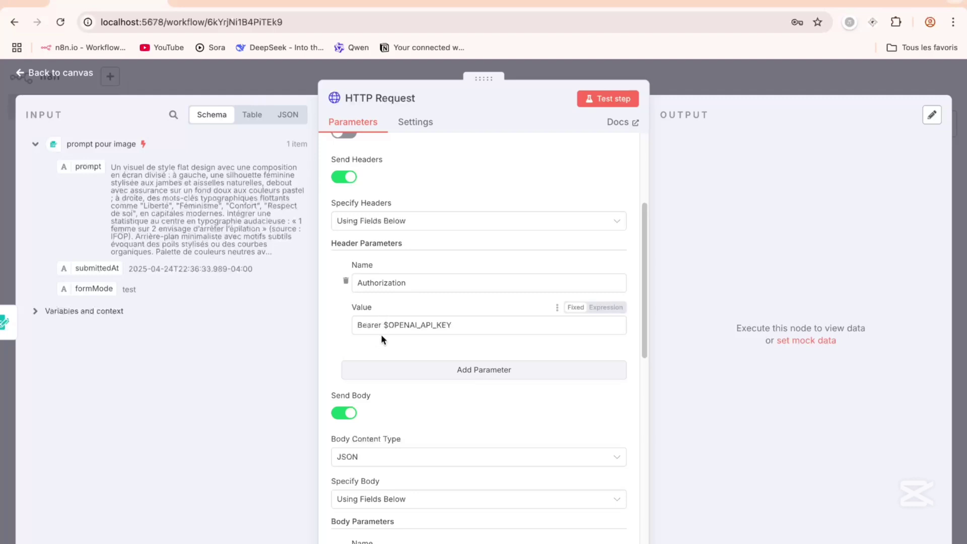
drag(383, 325, 474, 317)
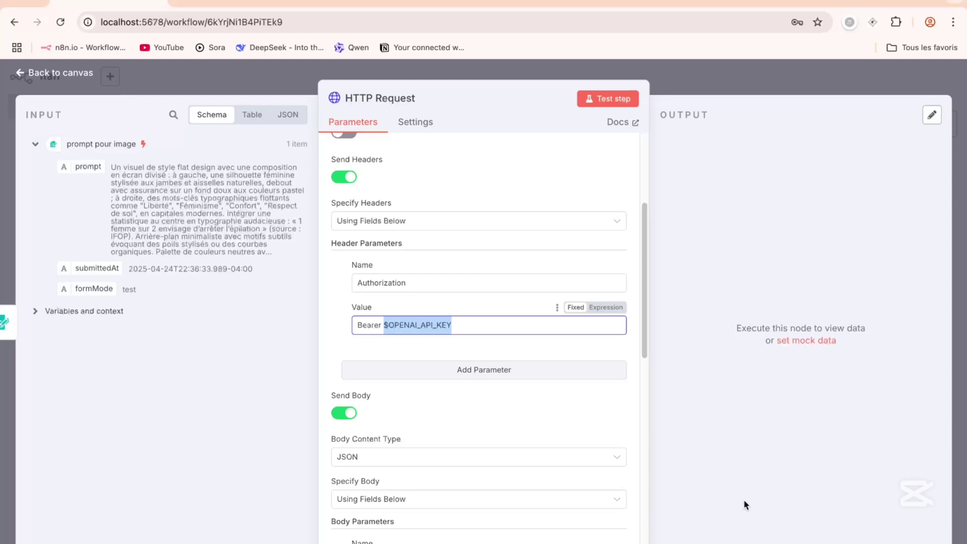
key(super+Tab)
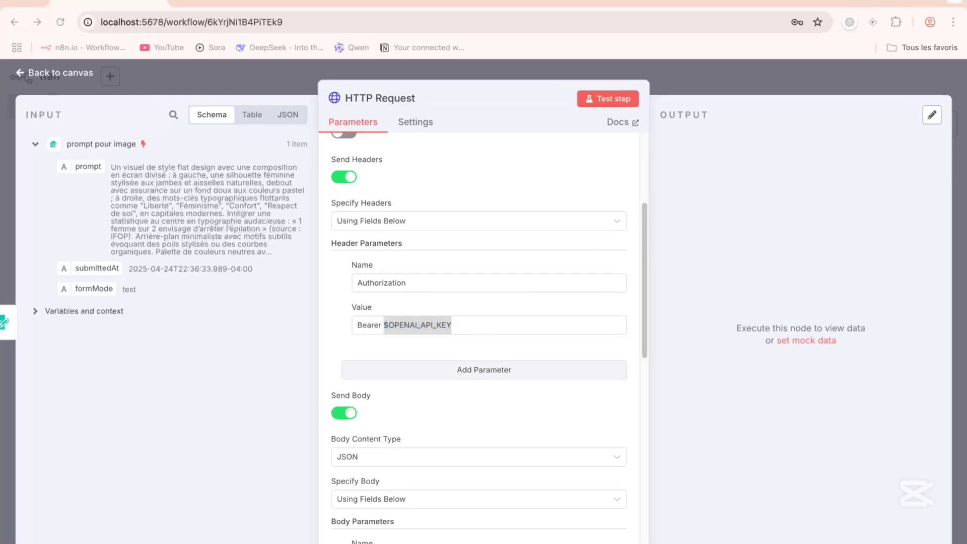
key(super+Tab)
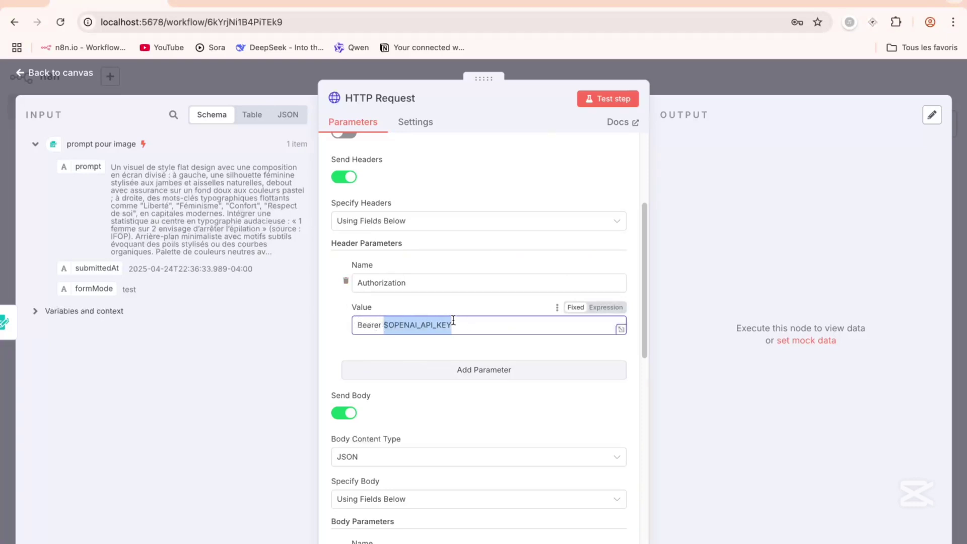
scroll(445, 288, up, 2)
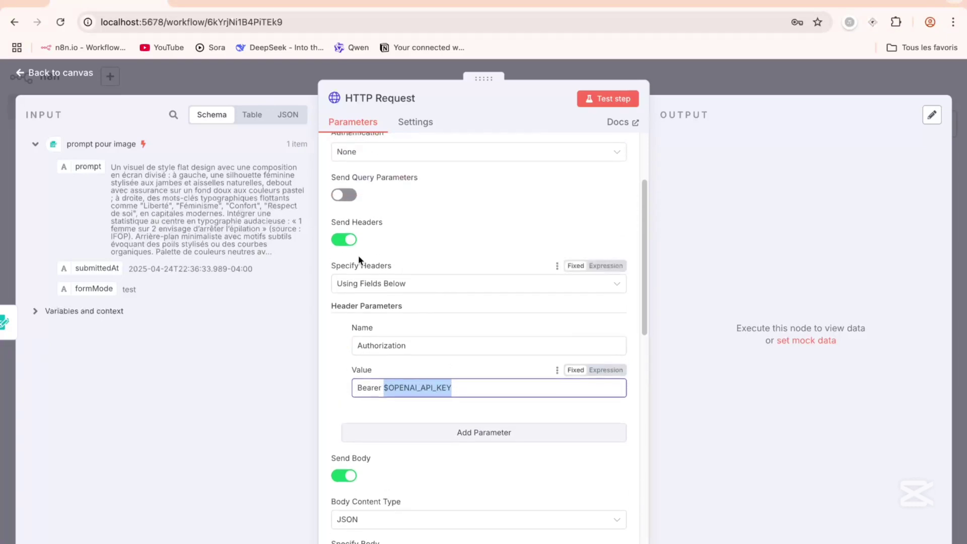
click(345, 240)
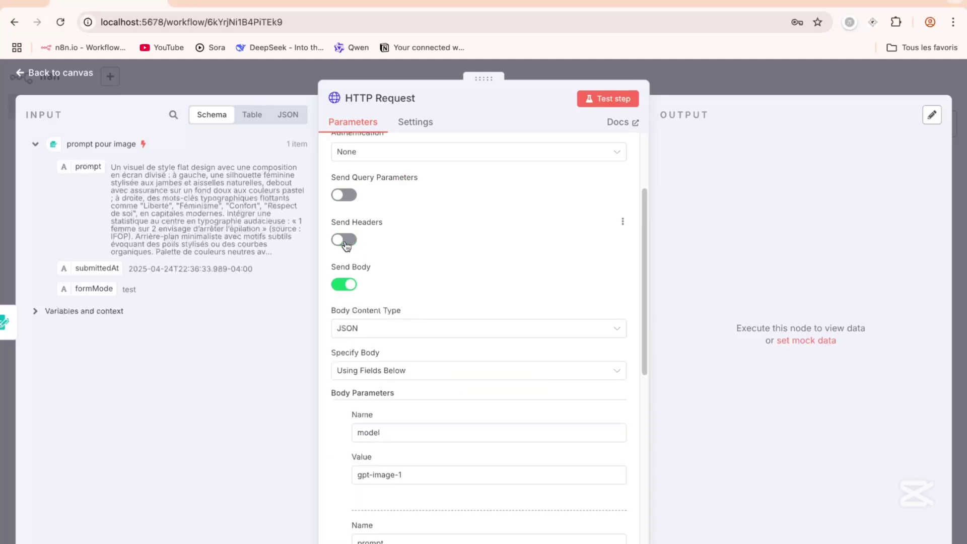
Set the HTTP Request node's authentication to Generic Credential Type with Header Auth as the generic auth type
scroll(421, 243, up, 4)
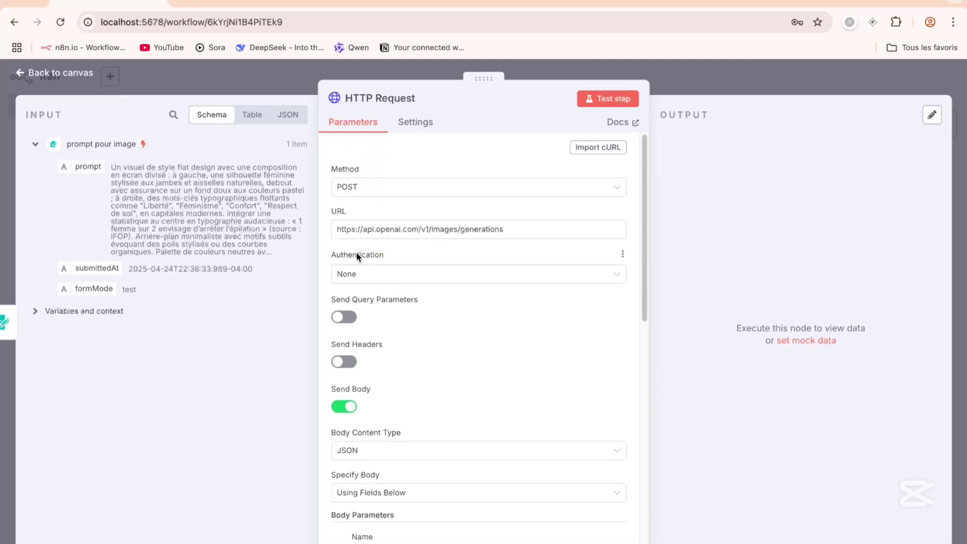
click(403, 277)
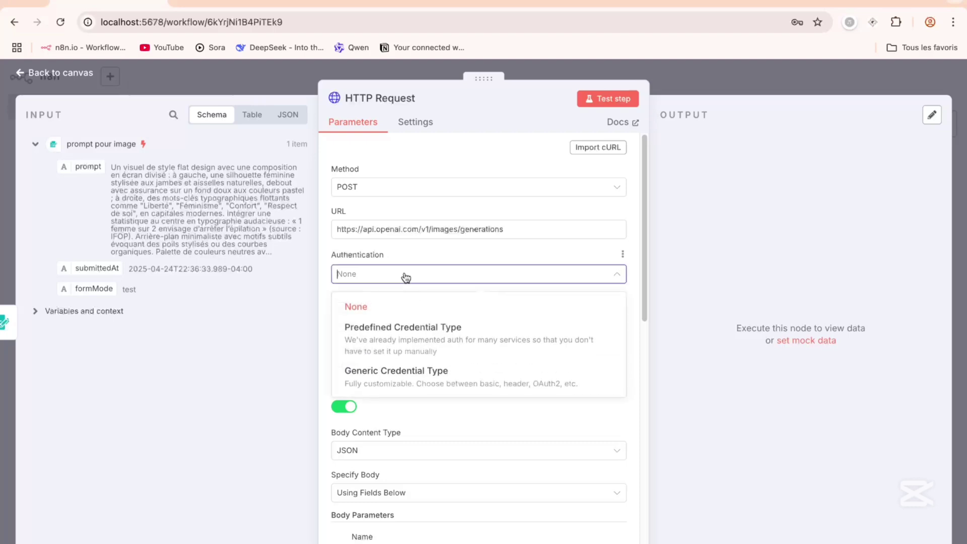
click(393, 373)
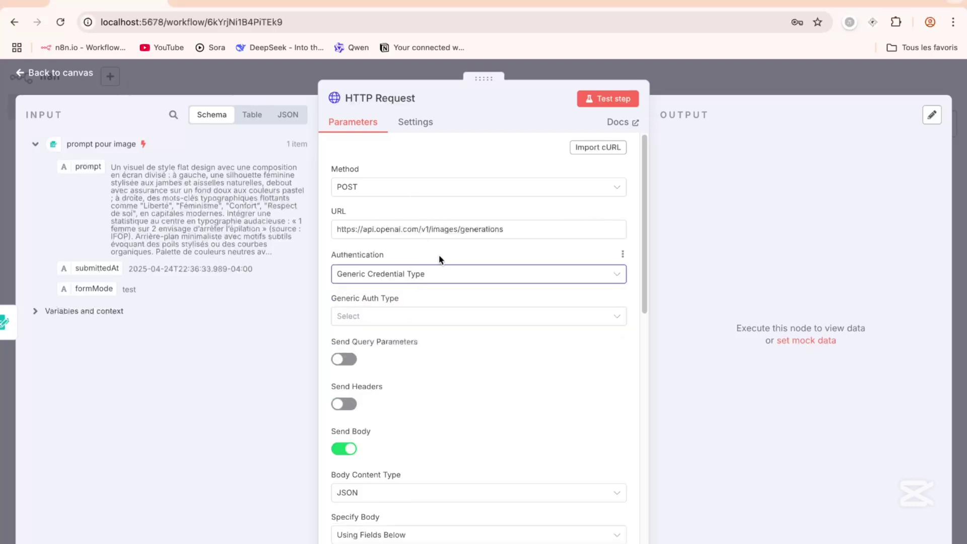
click(406, 317)
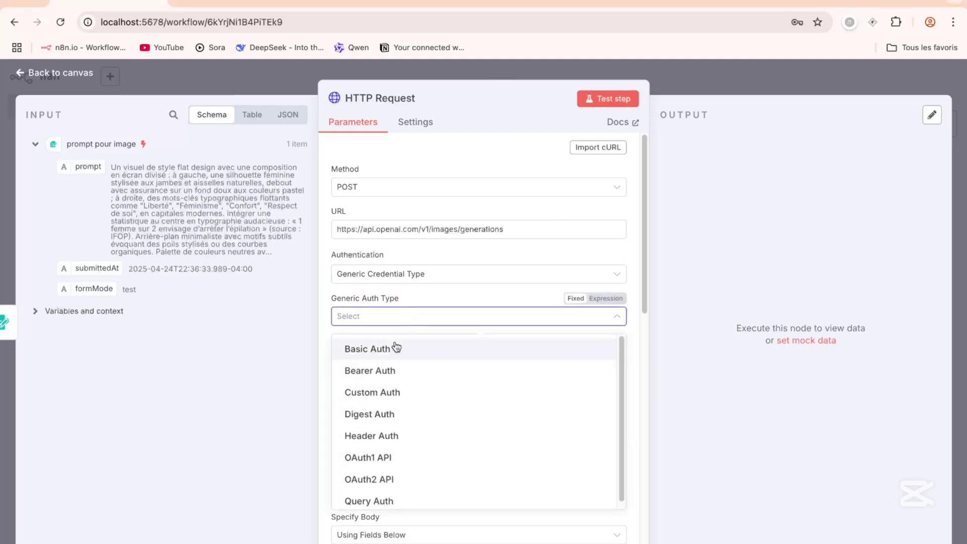
scroll(382, 441, down, 1)
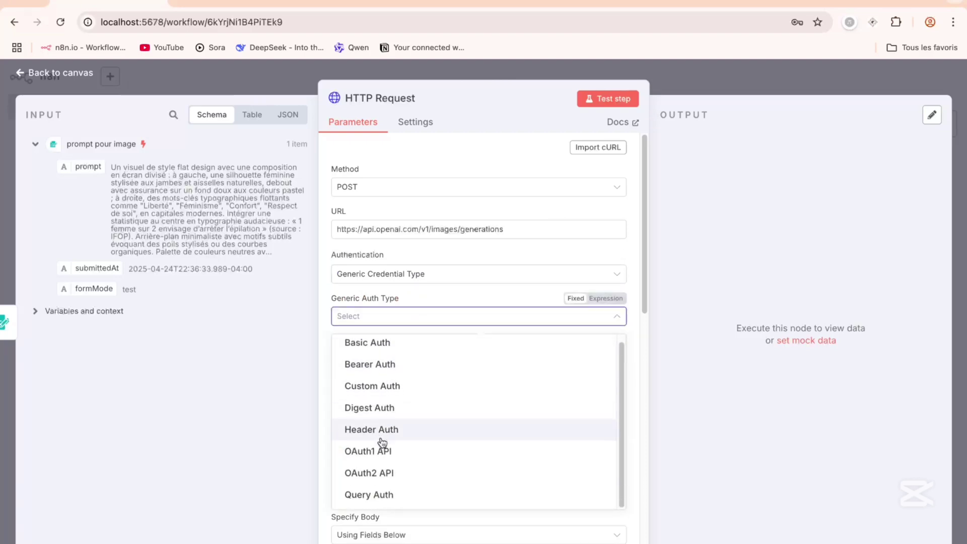
click(385, 433)
Start a new Header Auth credential and set its header name to Authorization
scroll(406, 367, down, 3)
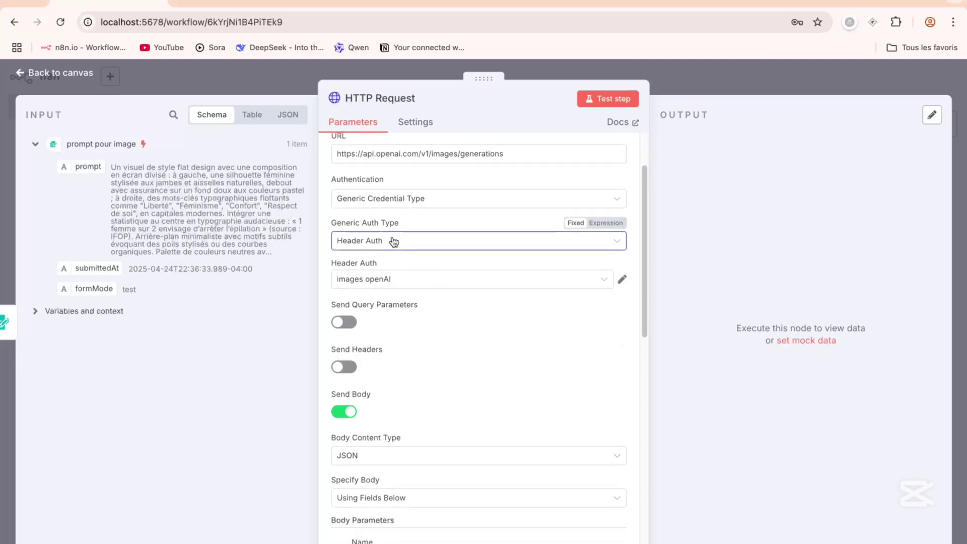
click(441, 280)
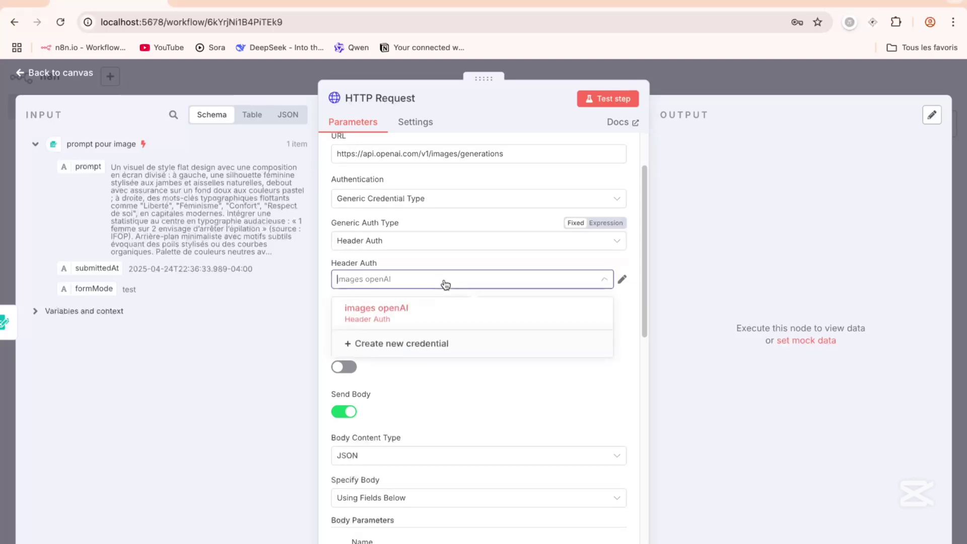
click(425, 345)
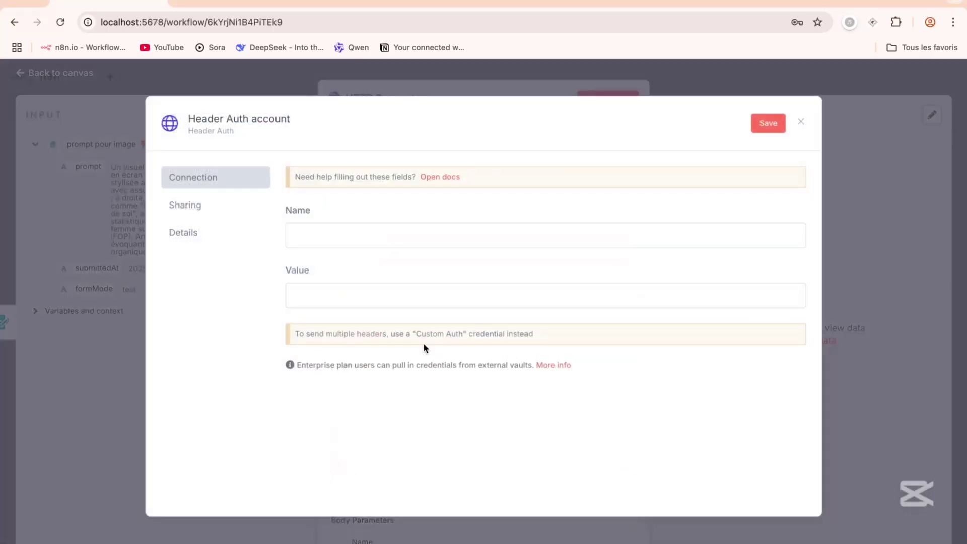
click(323, 232)
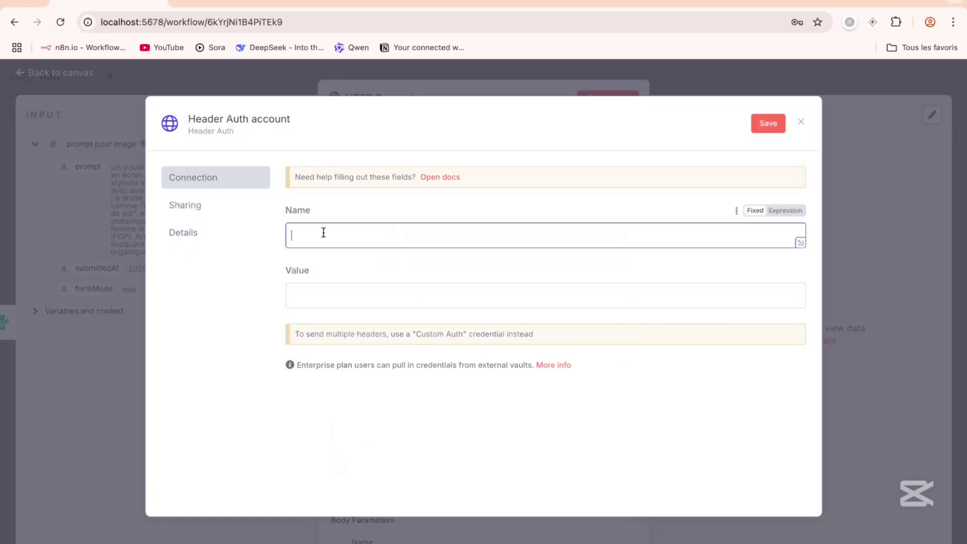
text(Authorization)
Fill in the credential's header value as a fixed value with Bearer followed by the OpenAI API key
click(327, 299)
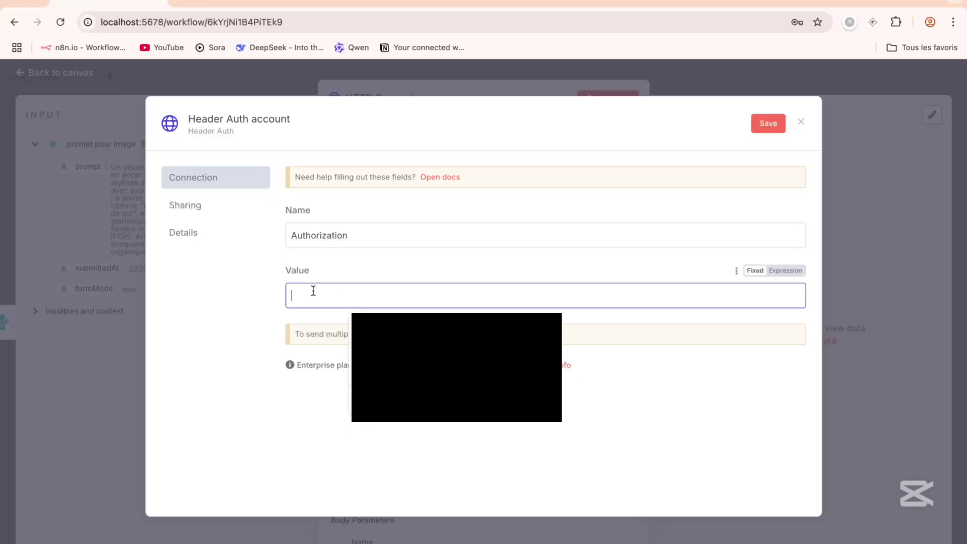
text(Bea)
click(779, 271)
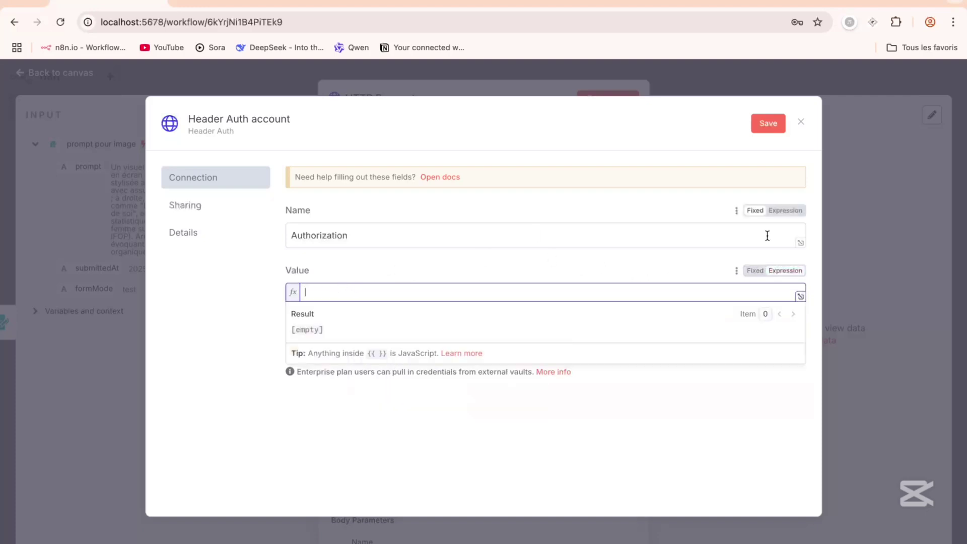
click(755, 271)
click(338, 295)
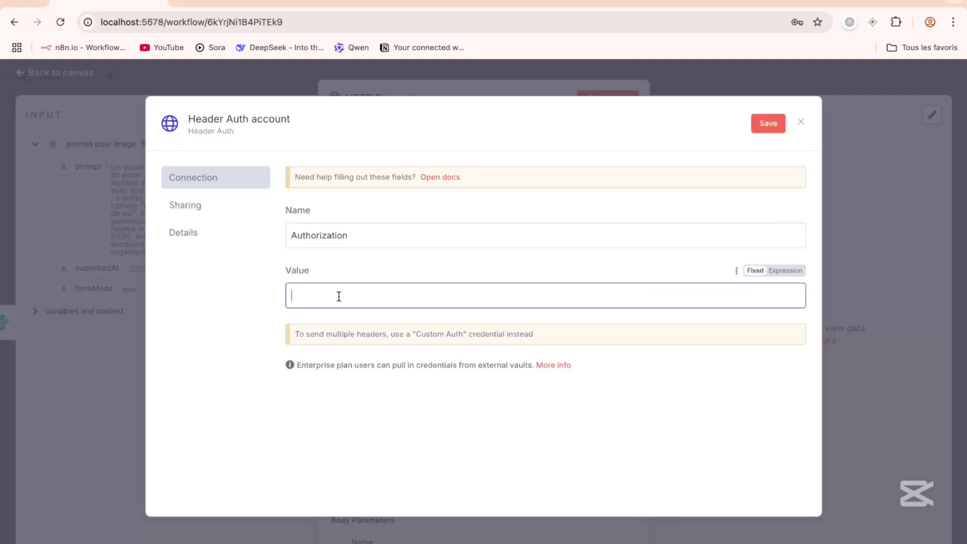
text(Bearer)
key(ctrl+v)
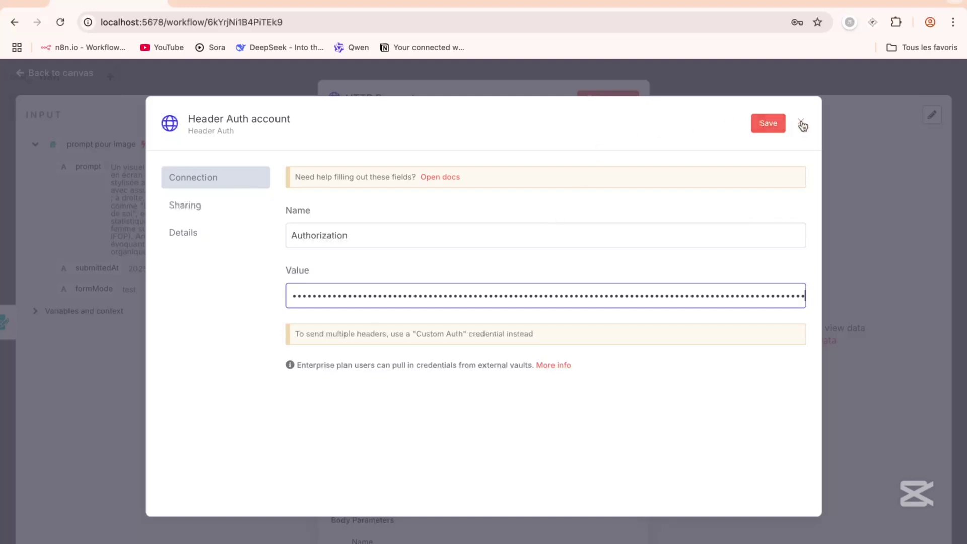
Rename the new credential "Clé openAI pour gen image" and close it without saving, discarding the changes
click(241, 120)
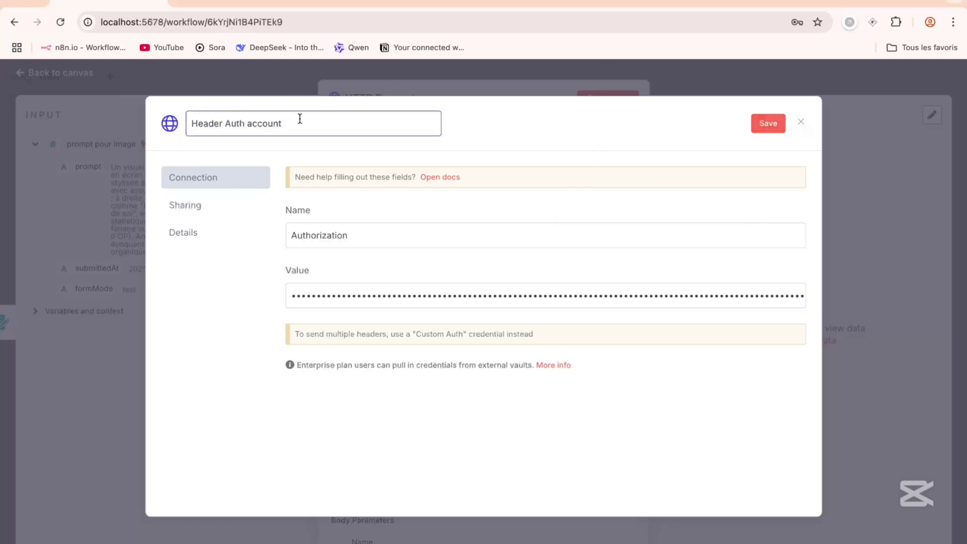
drag(304, 125, 177, 126)
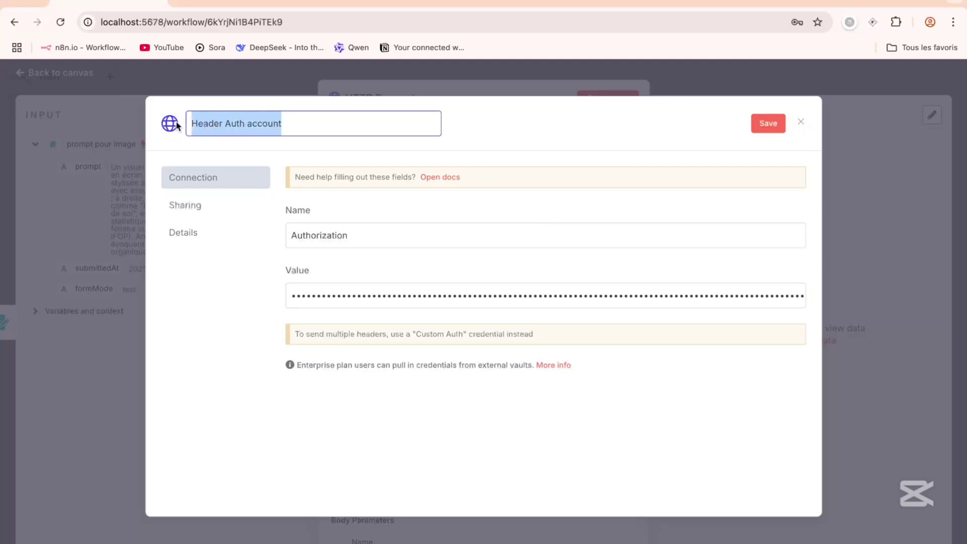
text(C)
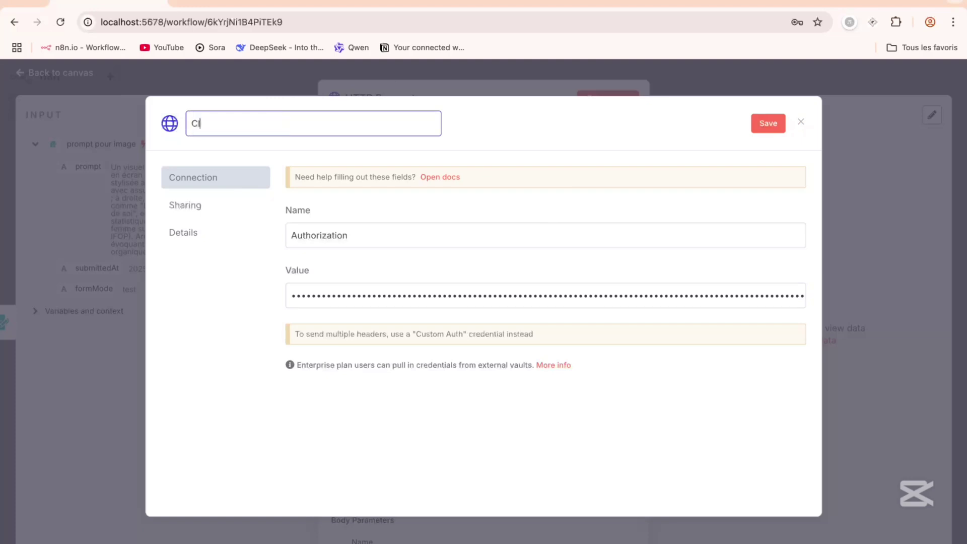
text(lé openAI pour gen image)
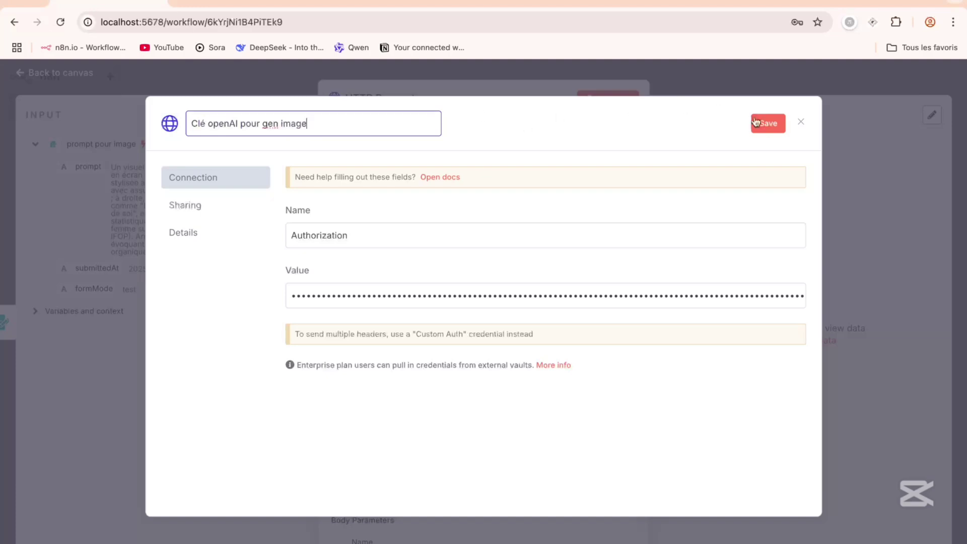
click(799, 123)
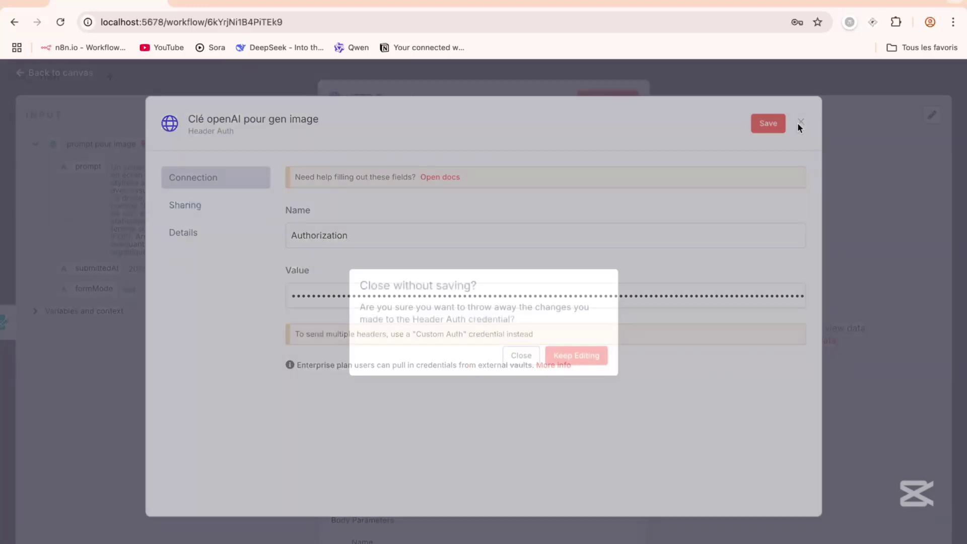
click(522, 355)
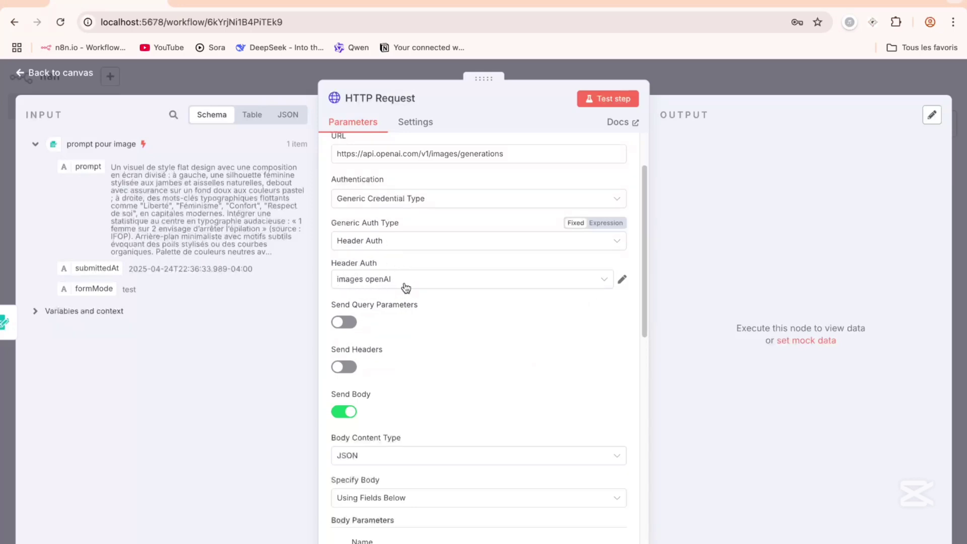
scroll(430, 306, up, 3)
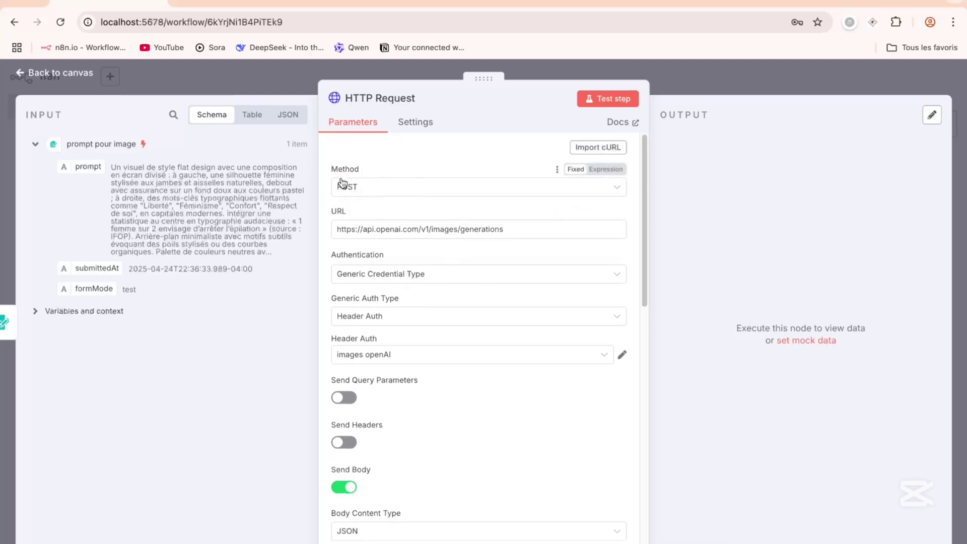
Review the HTTP Request node's authentication, credential, JSON body settings and body parameters
scroll(431, 199, down, 1)
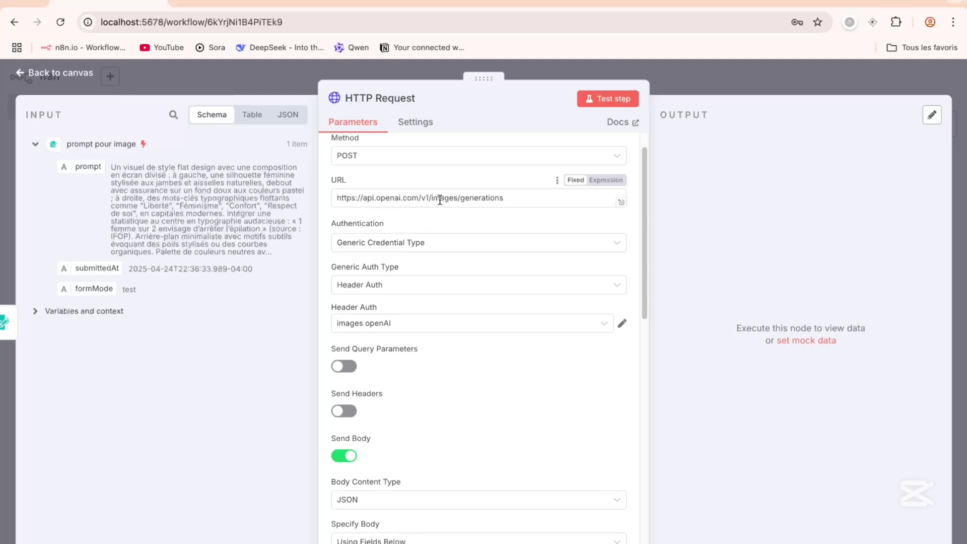
scroll(440, 200, down, 2)
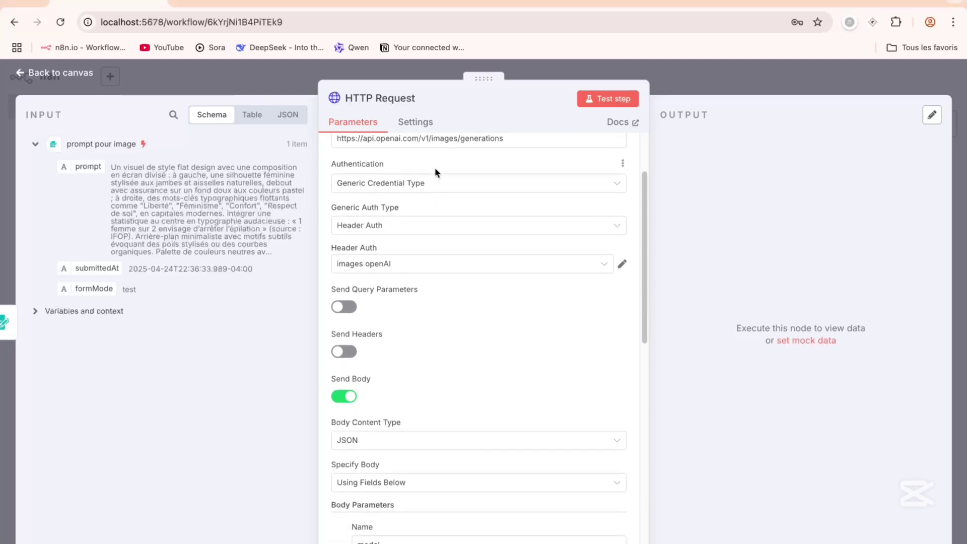
scroll(440, 205, down, 1)
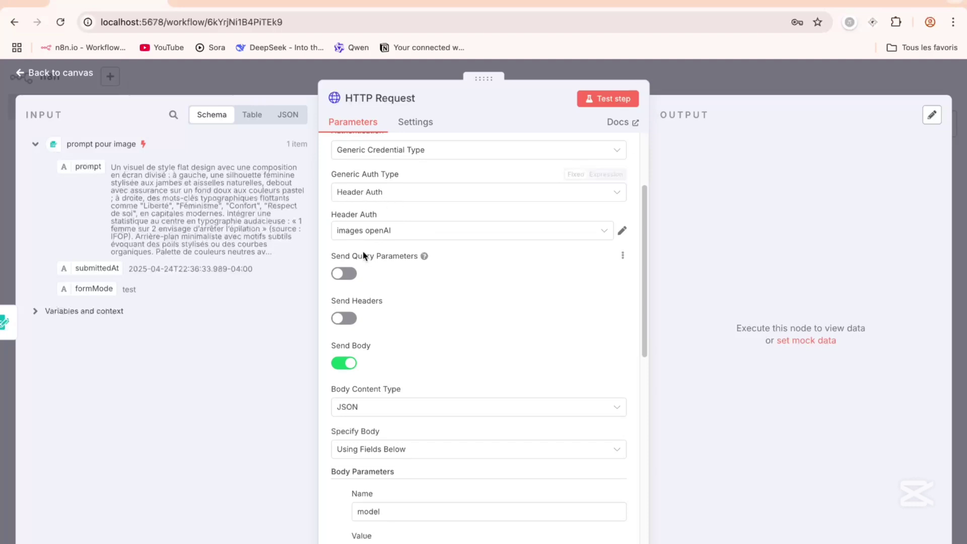
scroll(436, 225, down, 2)
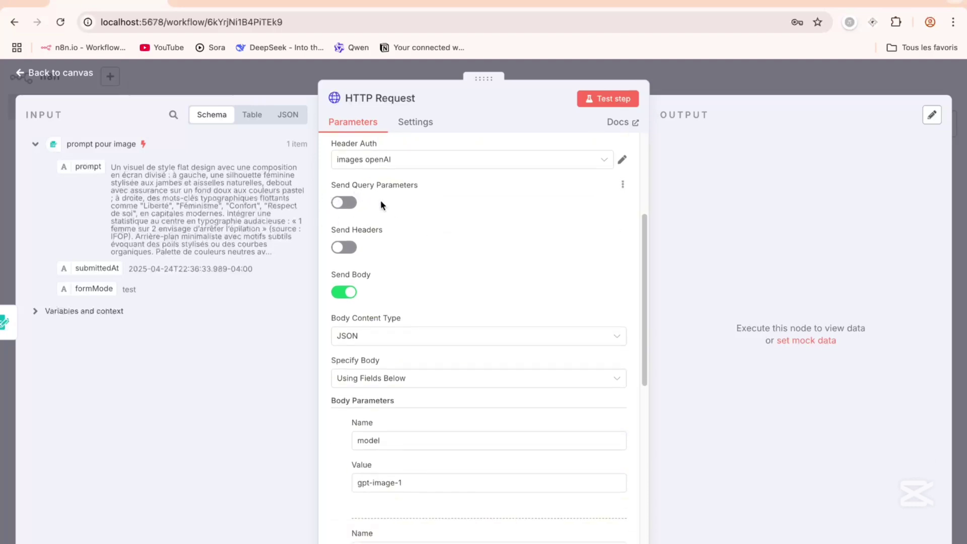
scroll(379, 201, down, 1)
scroll(358, 207, up, 3)
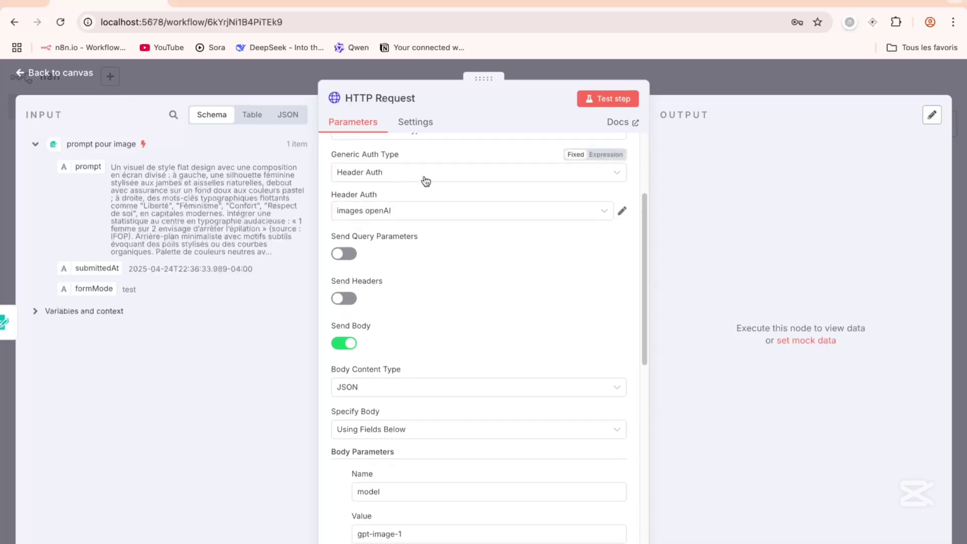
scroll(425, 180, down, 2)
scroll(424, 176, down, 5)
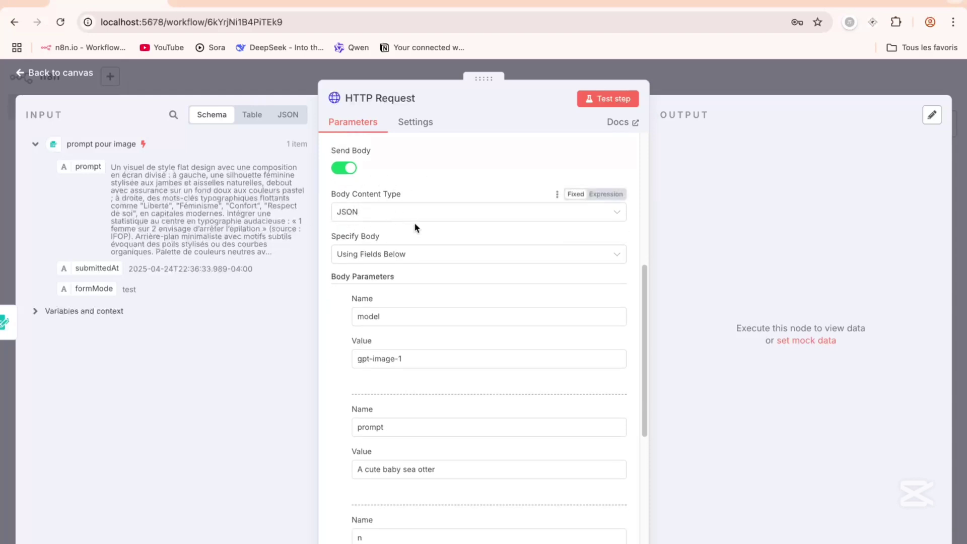
scroll(415, 225, down, 2)
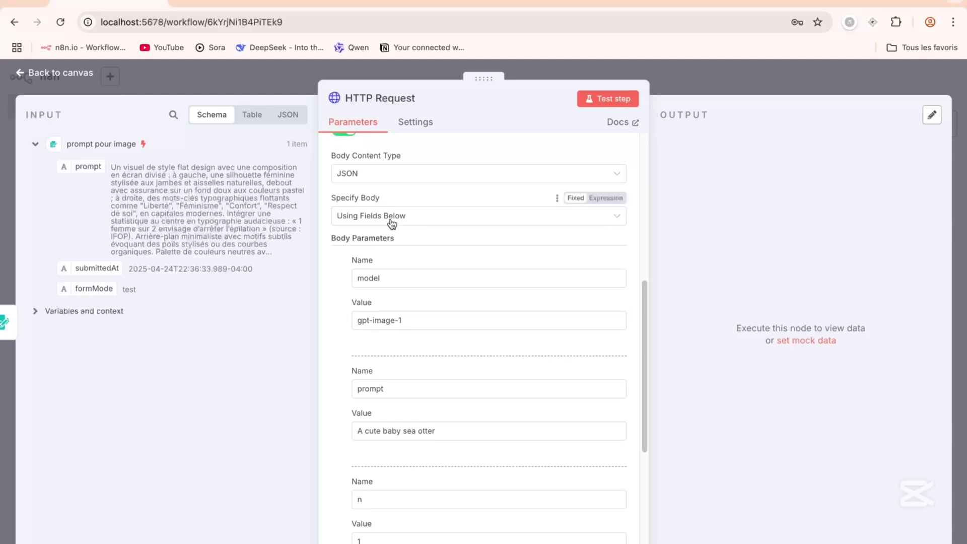
scroll(416, 241, down, 3)
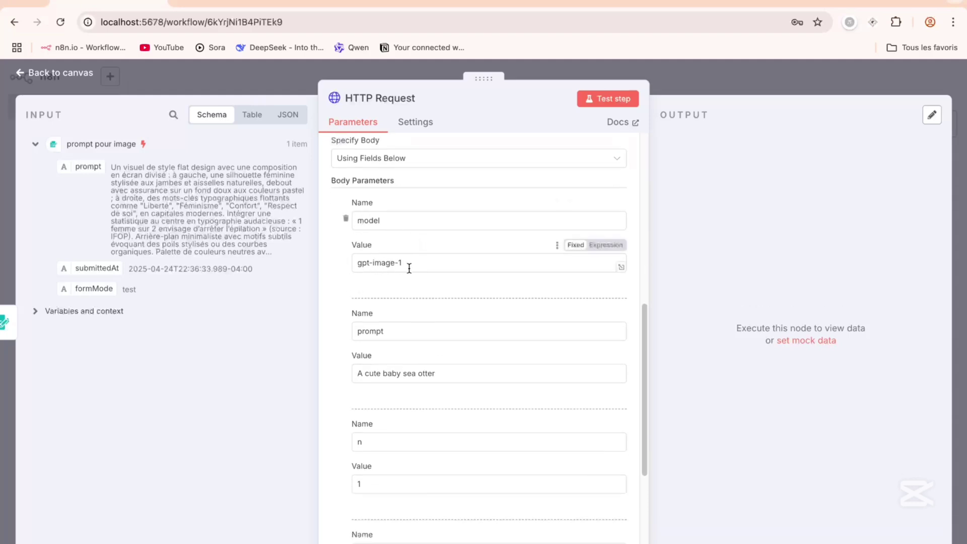
scroll(425, 250, down, 4)
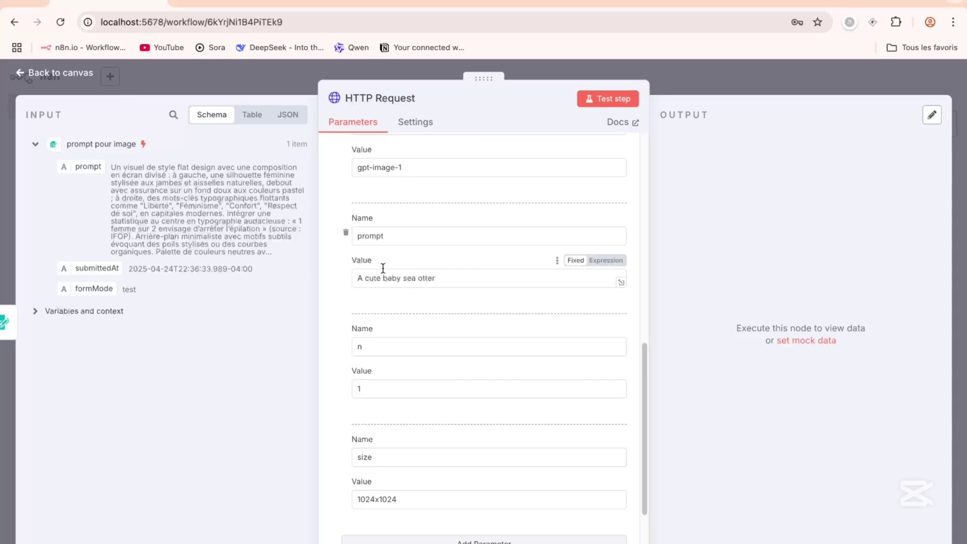
Replace the prompt body parameter's sample value with the form's prompt field, using the expression {{ $json.prompt }}
click(370, 278)
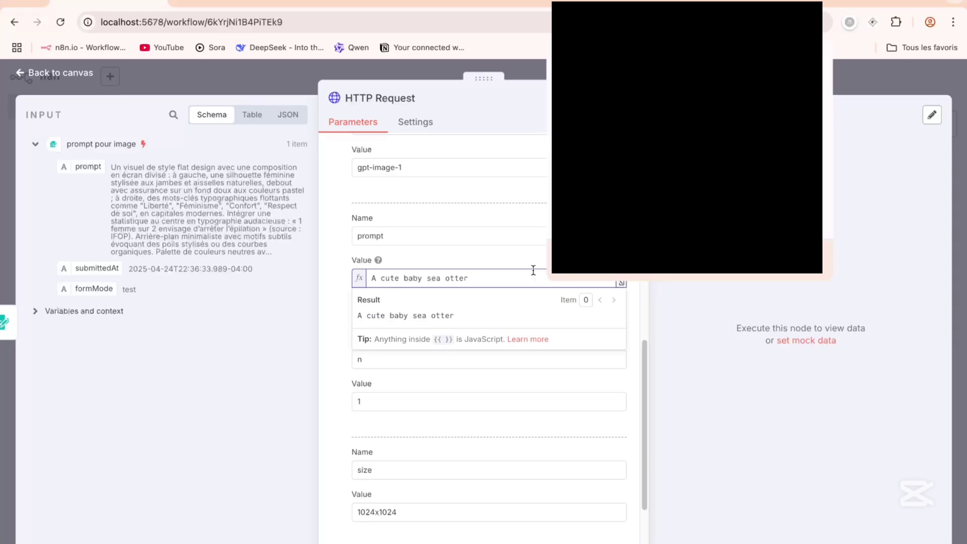
drag(505, 275, 348, 278)
key(BackSpace)
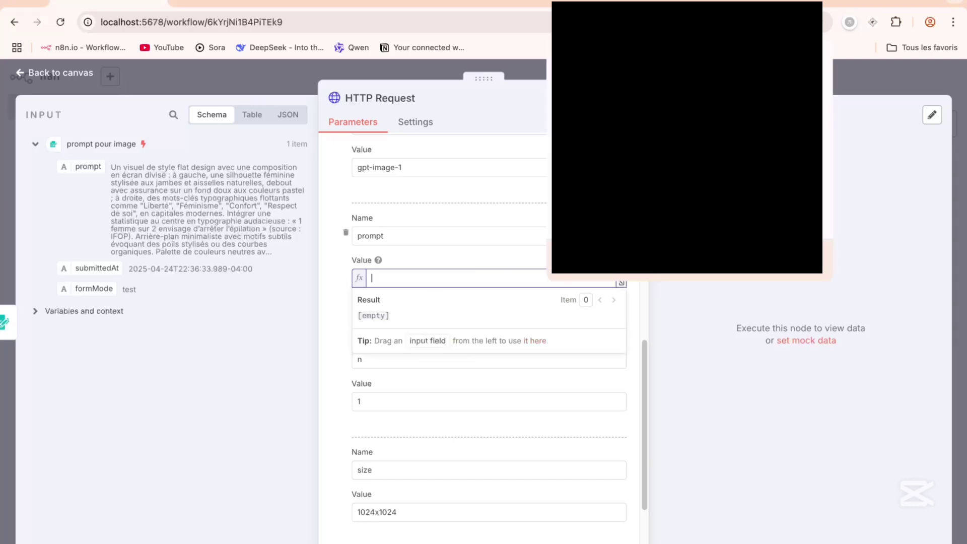
drag(76, 170, 380, 284)
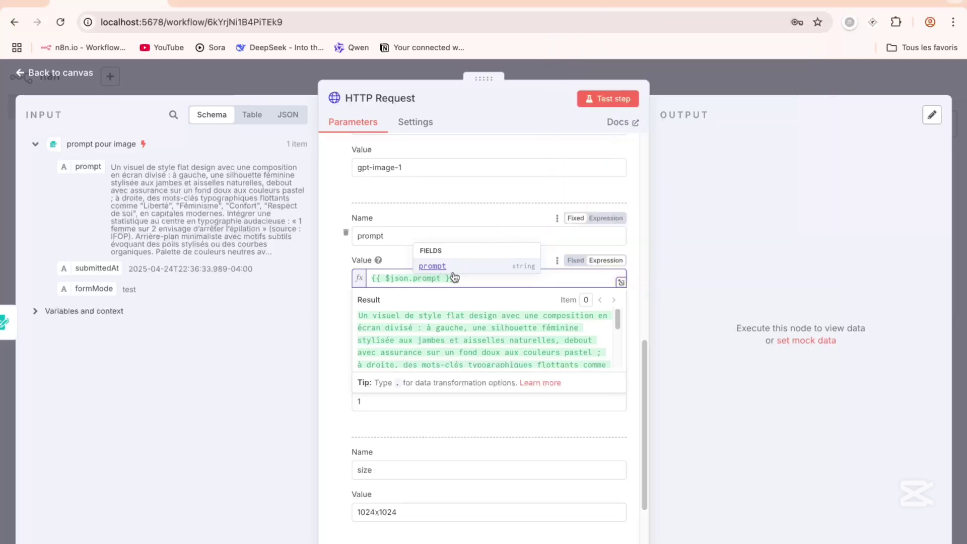
scroll(429, 349, down, 6)
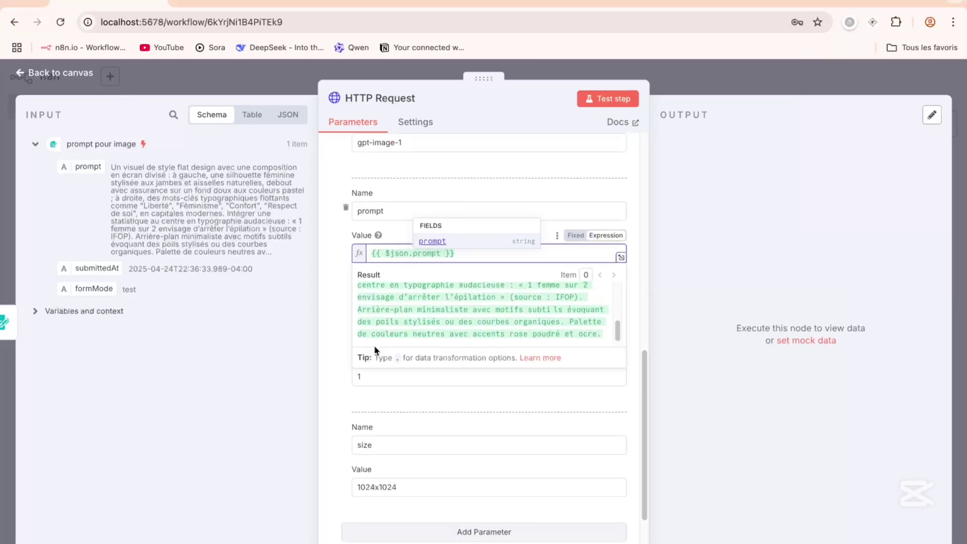
Delete the n body parameter from the HTTP Request node
click(325, 374)
click(360, 331)
text(n)
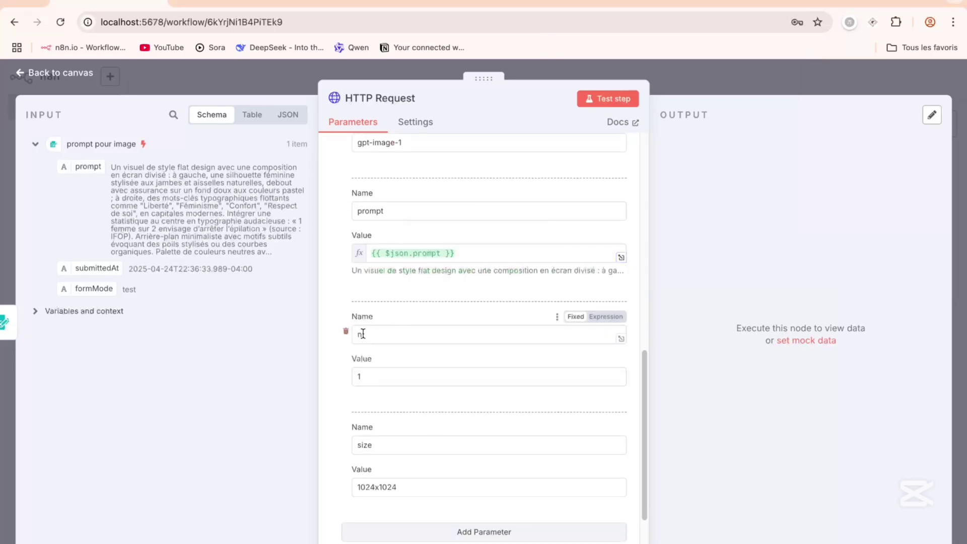
click(346, 333)
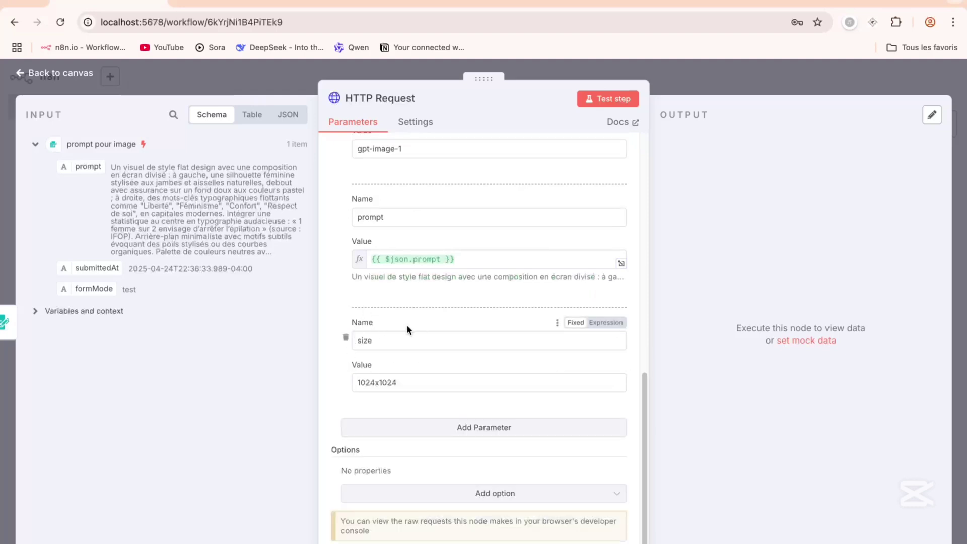
Consult OpenAI's Create image API reference for the size values allowed with gpt-image-1
click(370, 3)
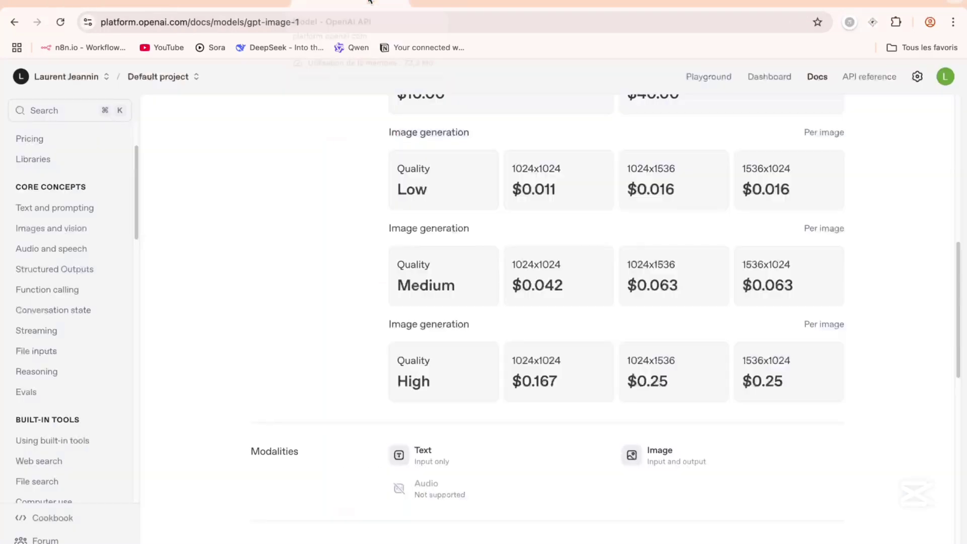
click(461, 3)
click(577, 2)
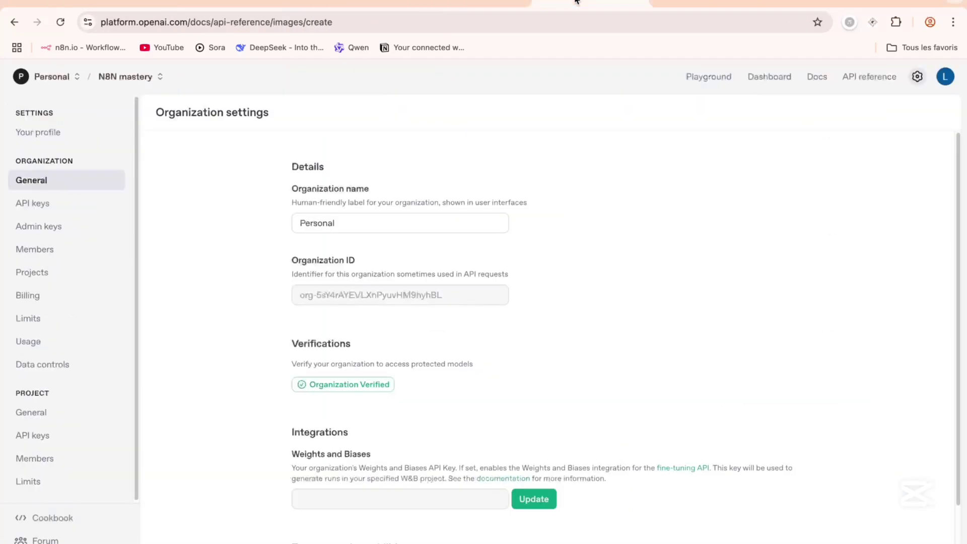
scroll(380, 271, down, 6)
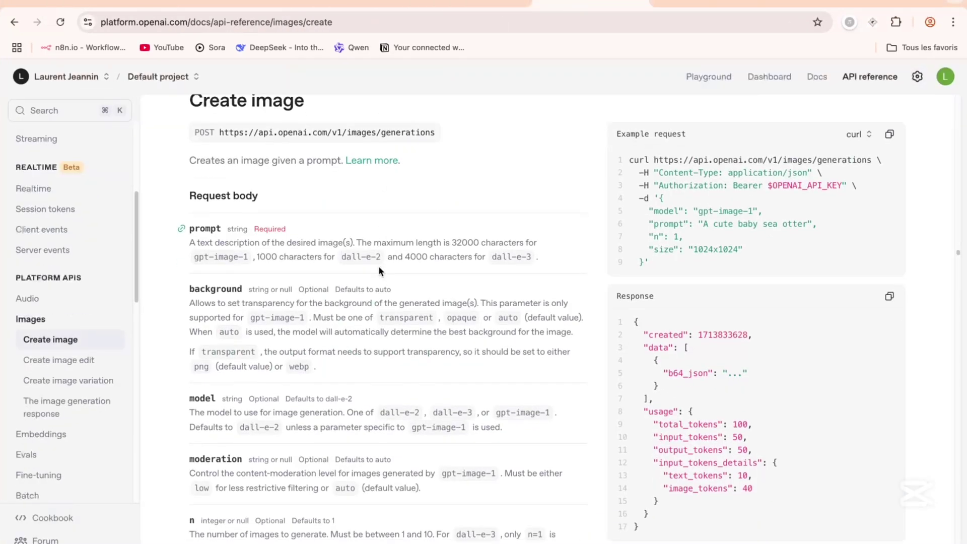
scroll(379, 266, down, 10)
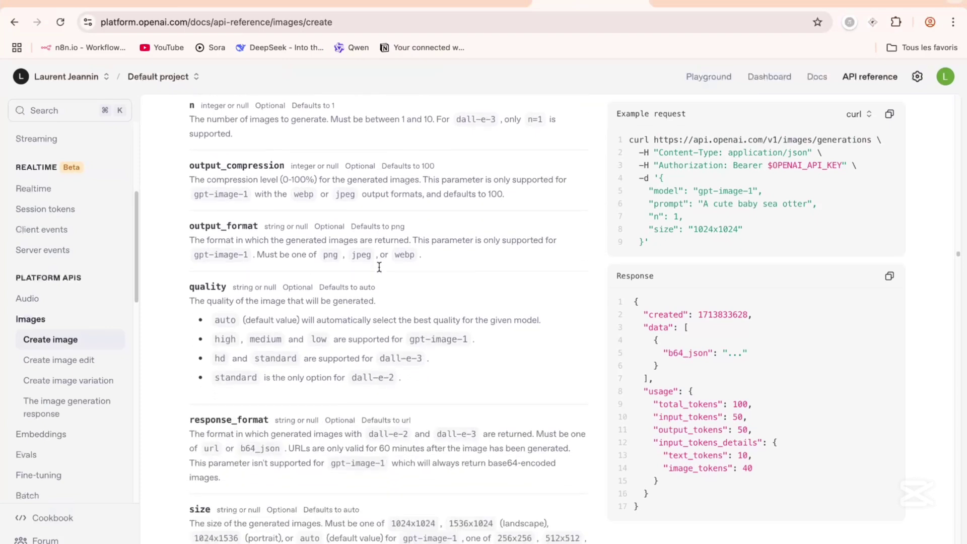
scroll(379, 268, up, 1)
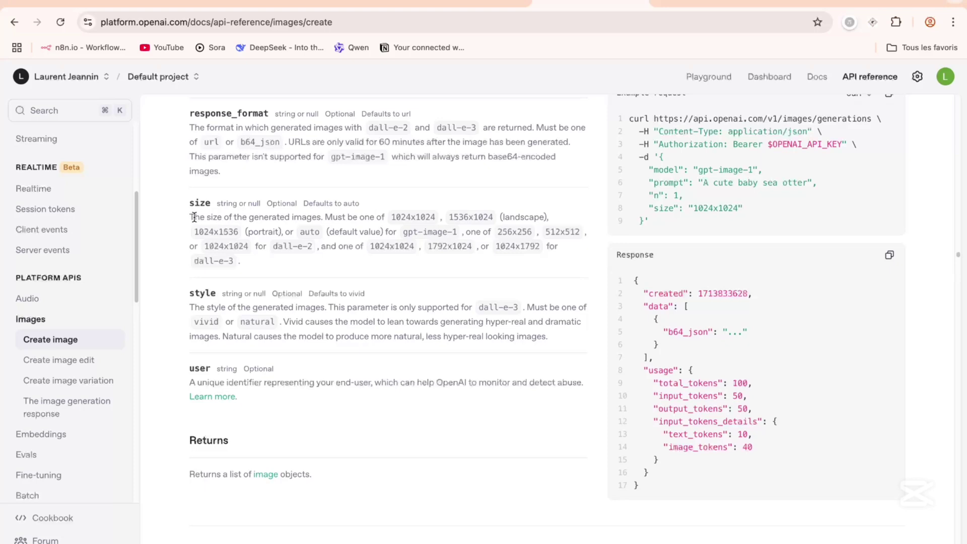
drag(193, 217, 457, 231)
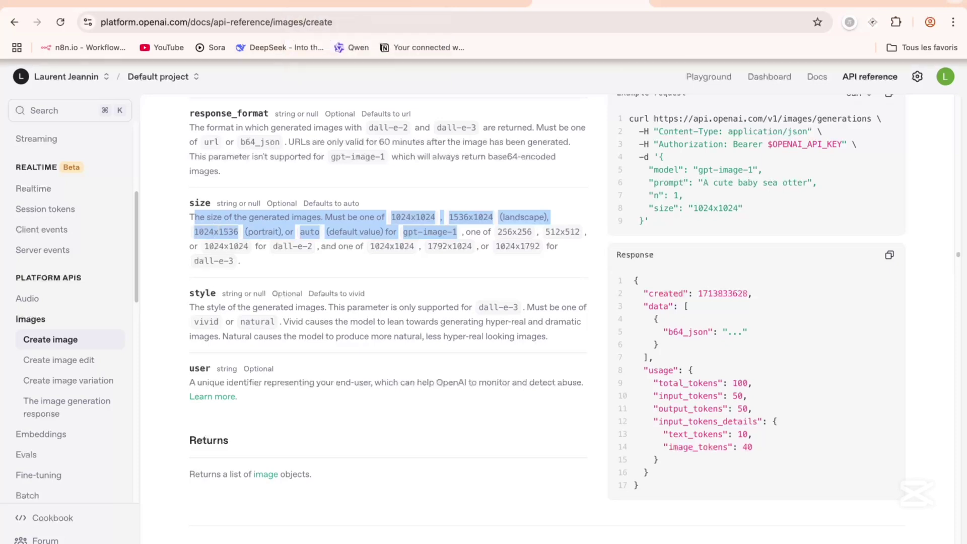
Switch back to the n8n workflow, test the HTTP Request node and return to the canvas after checking its output
click(121, 2)
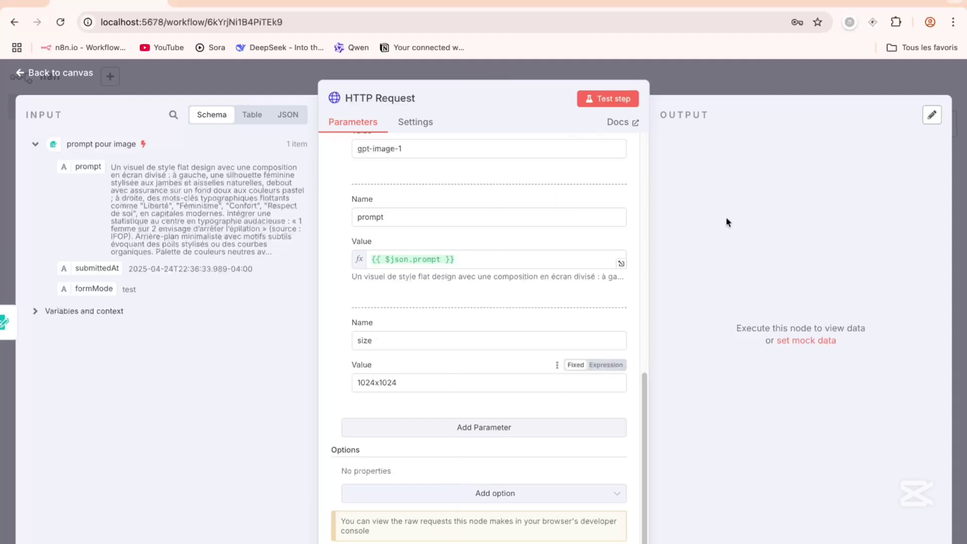
click(584, 108)
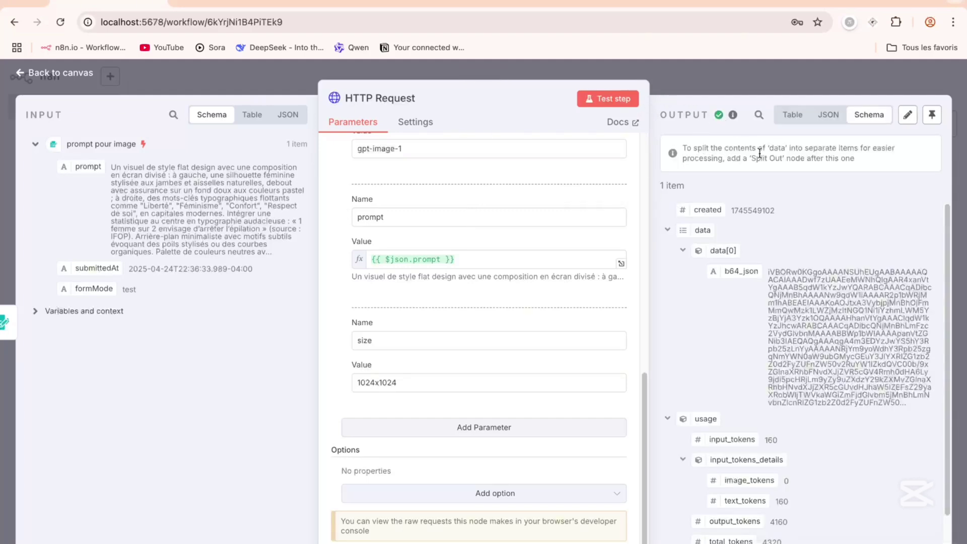
scroll(733, 352, down, 1)
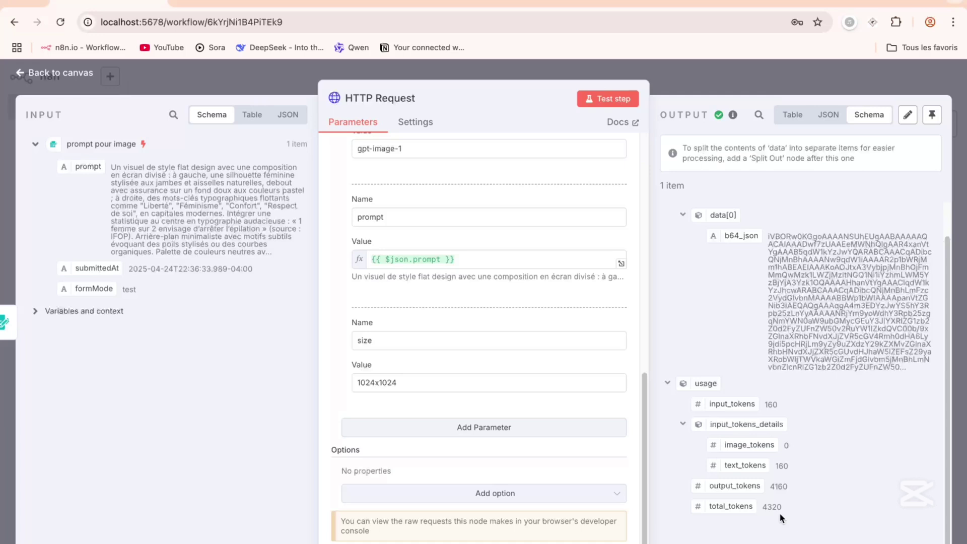
key(Escape)
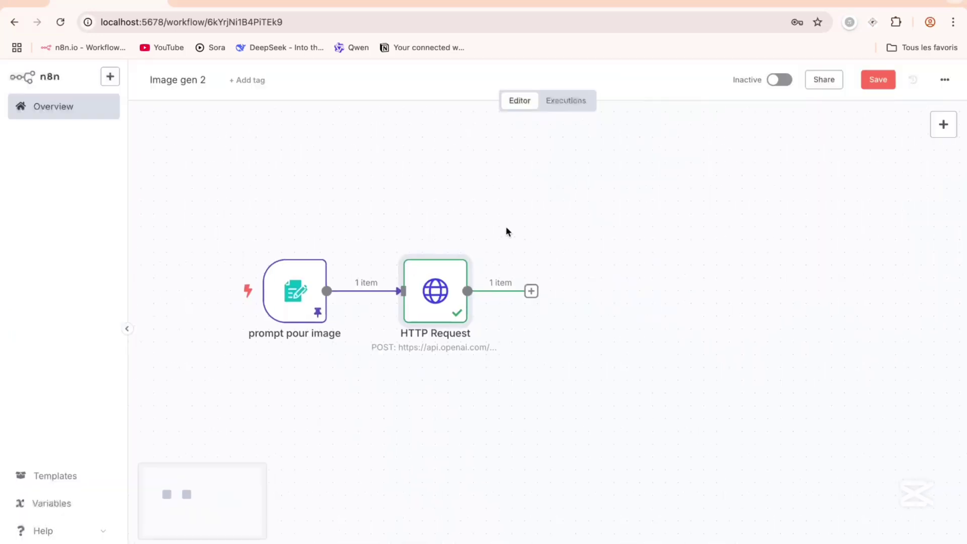
Add a Convert to File node with the "Move base64 string to file" action after the HTTP Request node
click(530, 291)
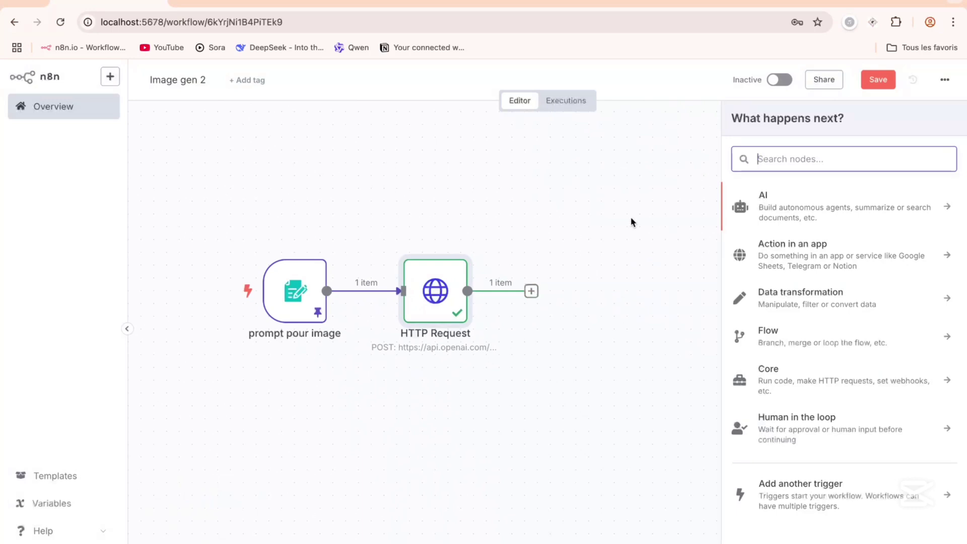
text(binary)
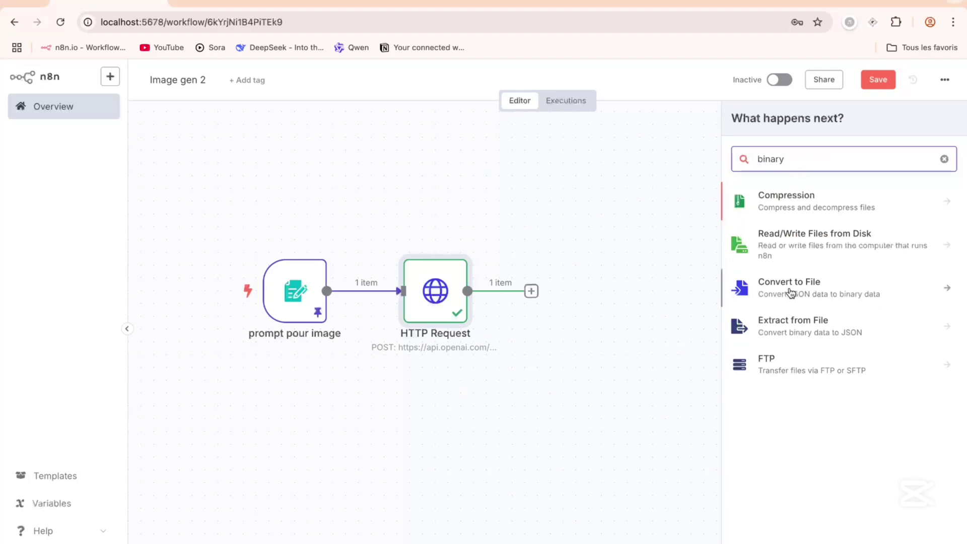
click(773, 302)
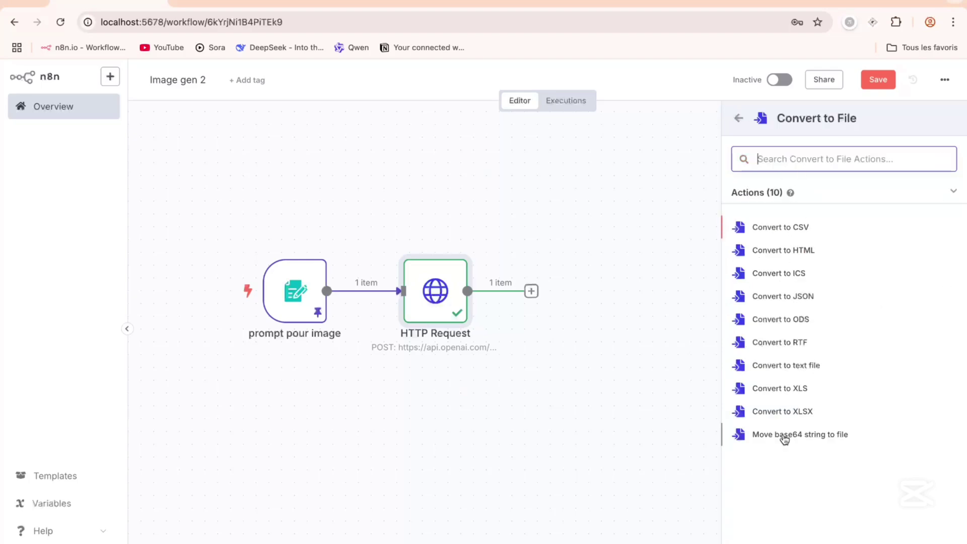
click(784, 436)
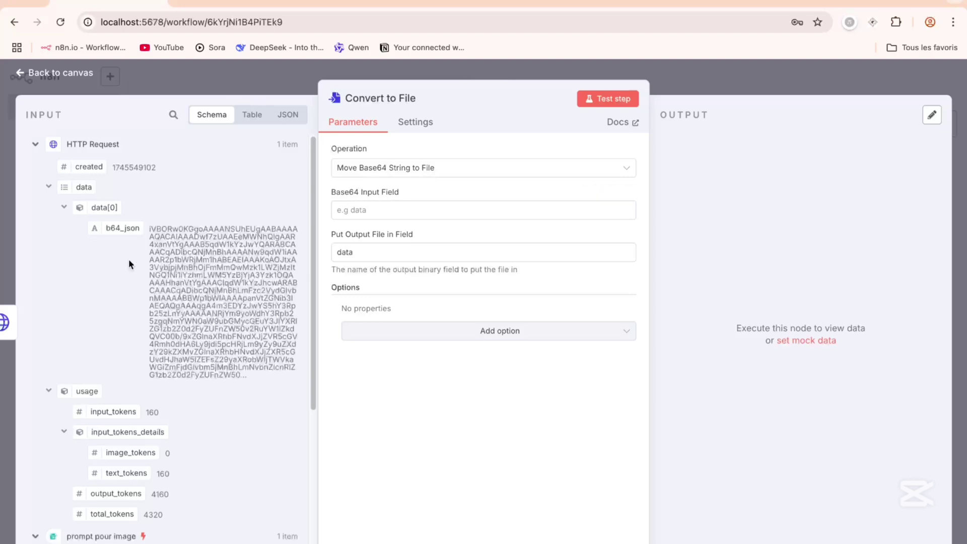
Set the Base64 Input Field to data[0].b64_json from the HTTP Request output, and test the node to view the generated image
drag(118, 231, 352, 218)
drag(119, 230, 121, 230)
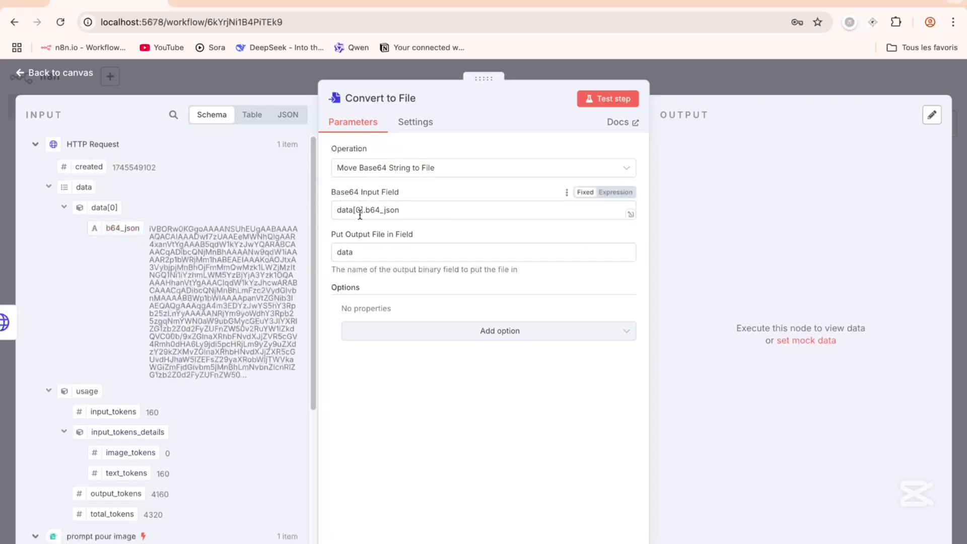
click(594, 100)
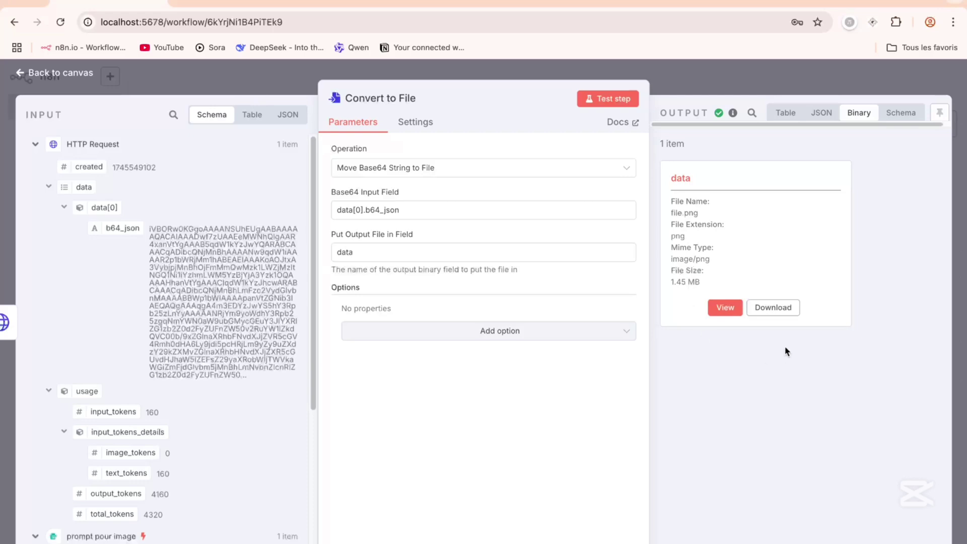
click(725, 308)
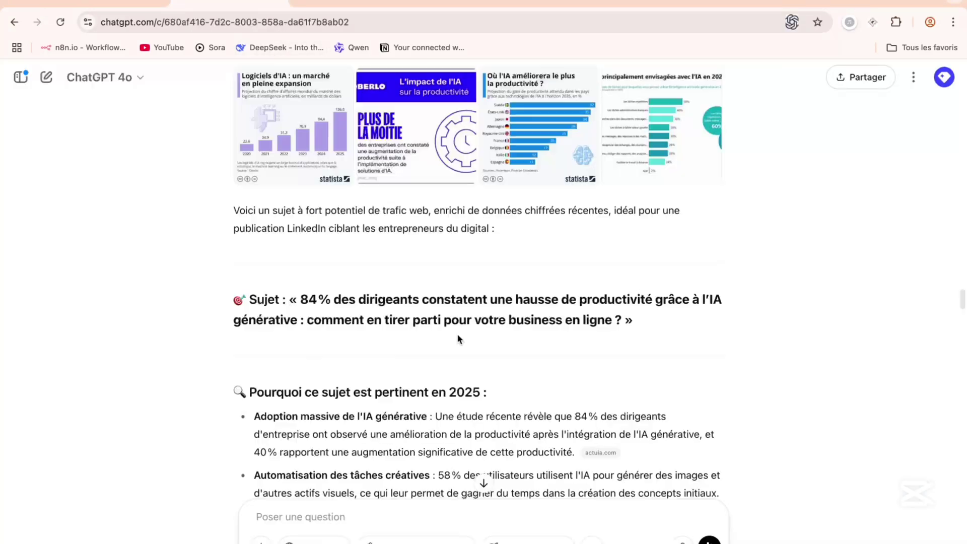
Switch to the ChatGPT conversation and look through it to the LinkedIn post about productivity with generative AI
click(229, 3)
scroll(459, 354, down, 15)
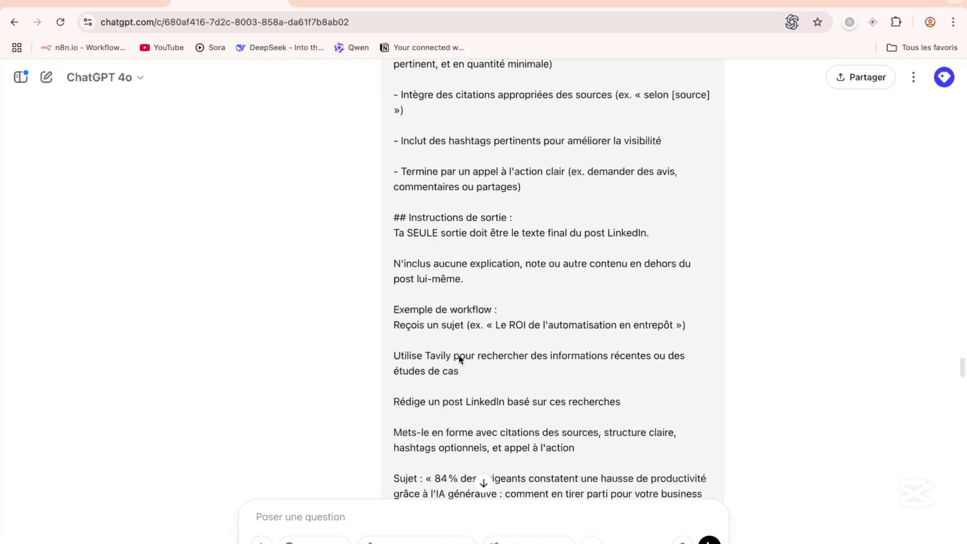
scroll(458, 354, down, 1)
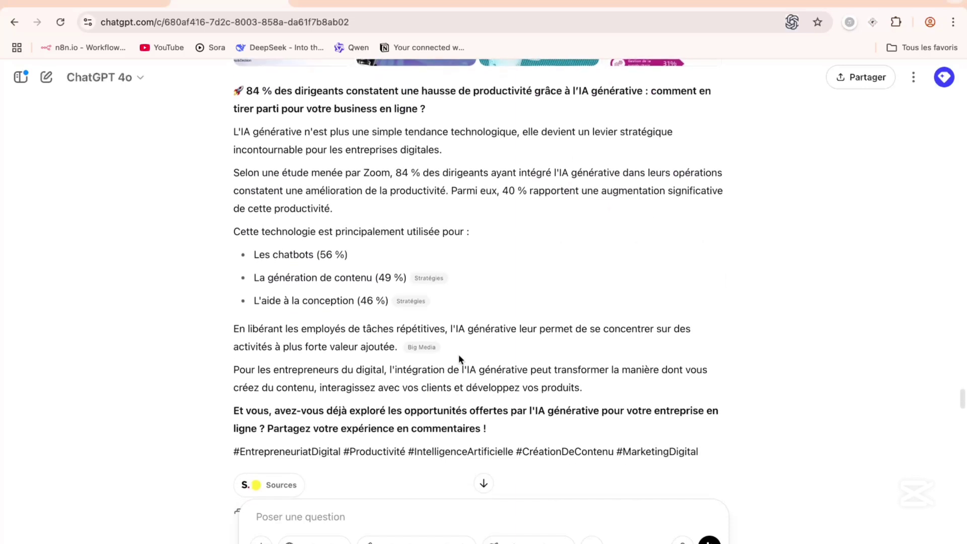
scroll(458, 355, down, 1)
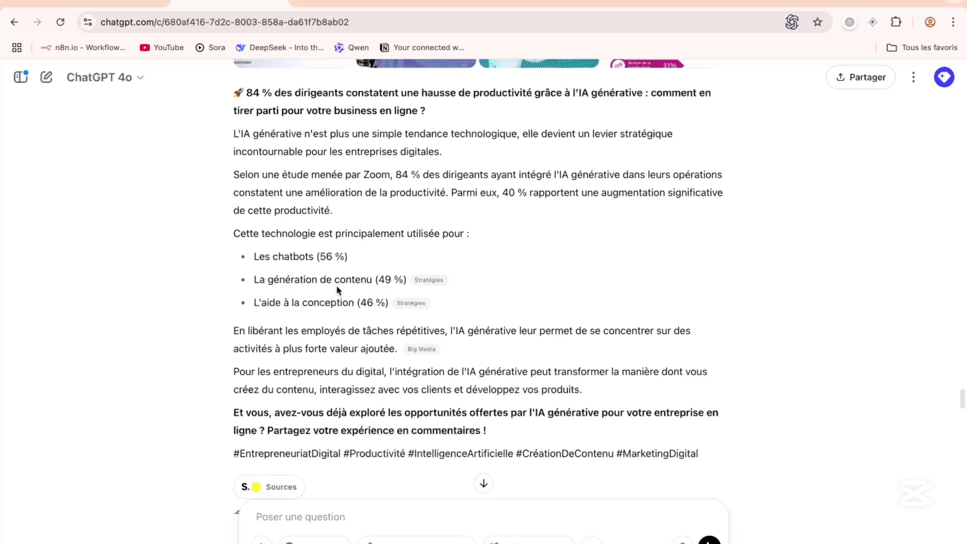
Copy the generated visual description of the split-screen flat design from the last reply in the ChatGPT conversation
scroll(351, 272, down, 20)
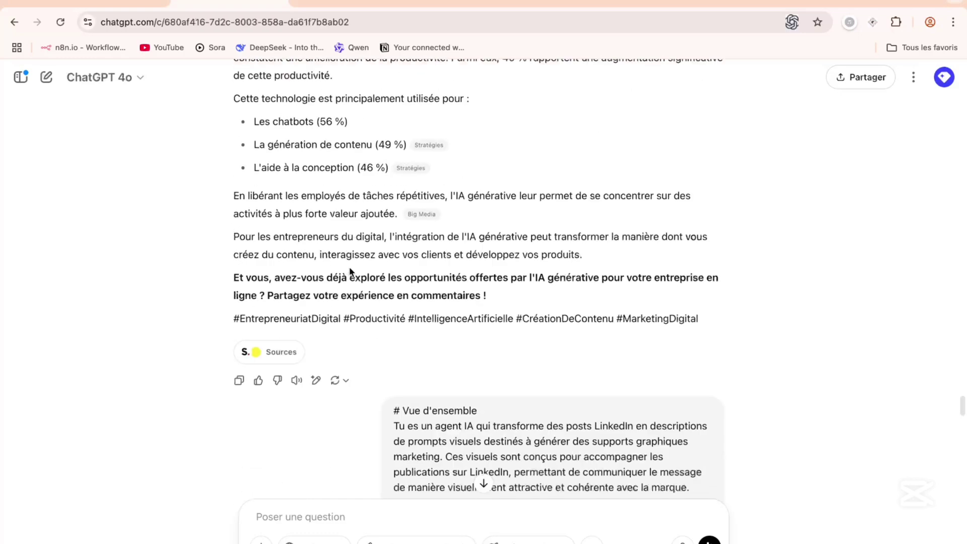
scroll(351, 272, down, 2)
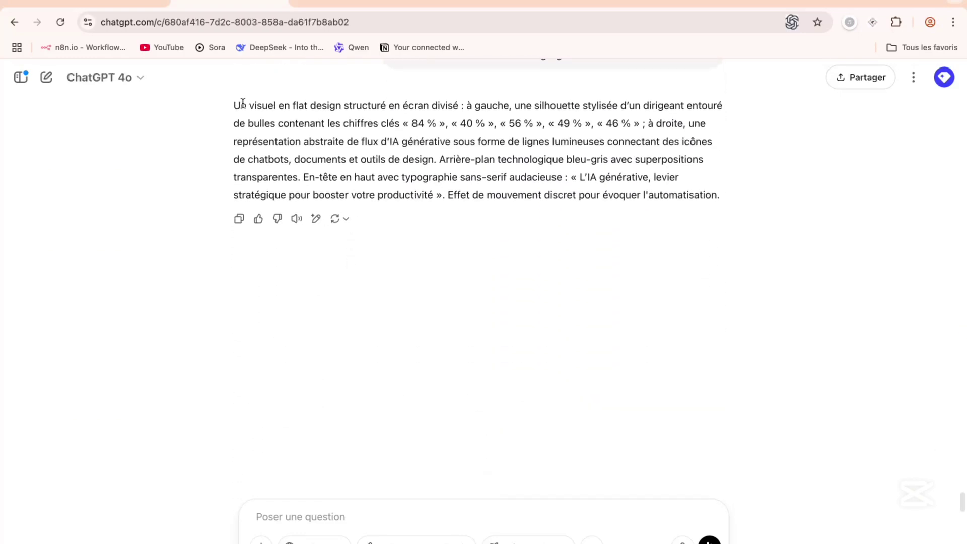
drag(234, 104, 715, 204)
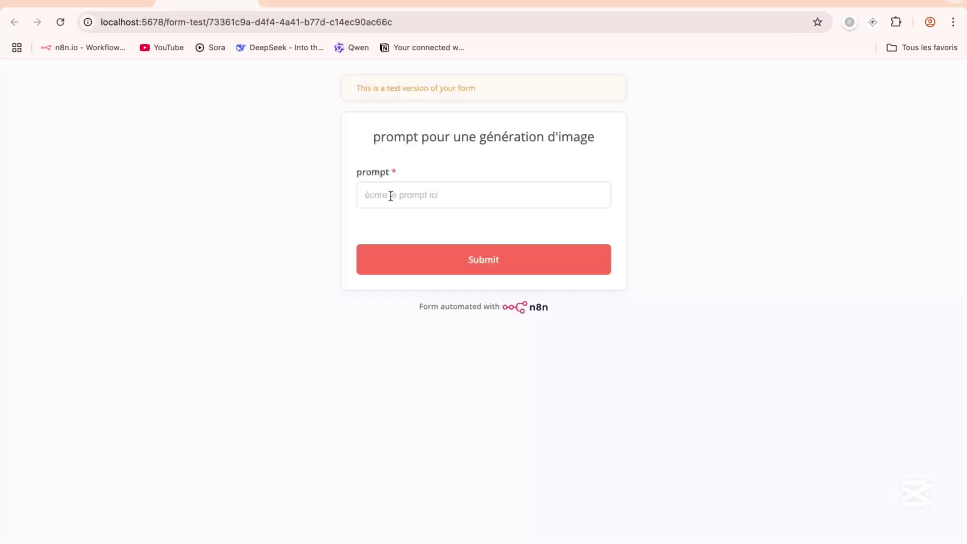
Switch to the n8n test form, paste the copied visual description as the prompt and submit the form
click(390, 197)
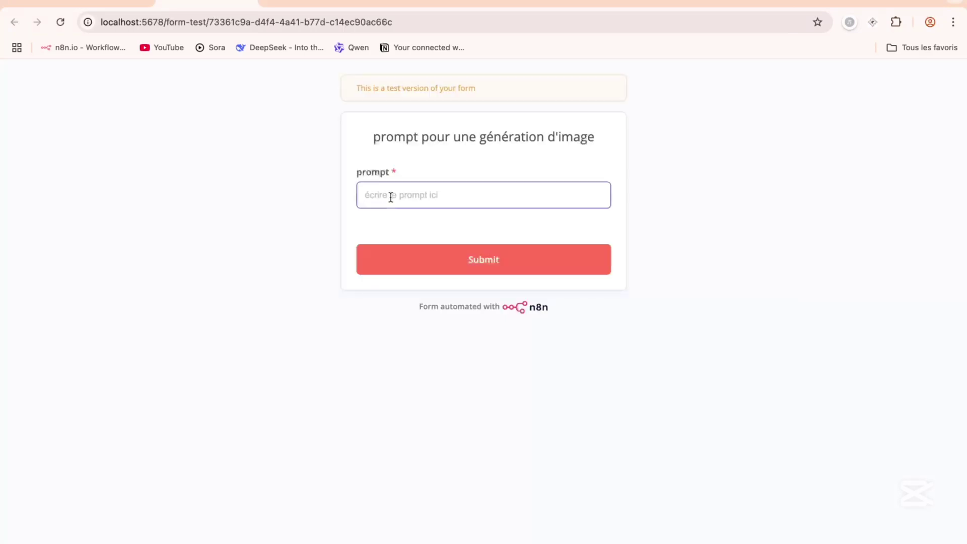
key(super+v)
click(412, 252)
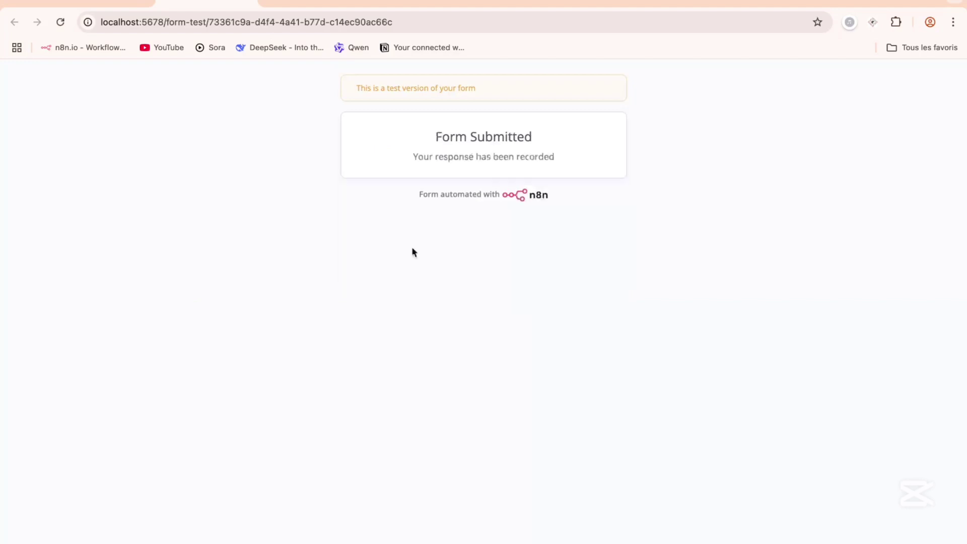
Switch back to the n8n workflow and examine the HTTP Request node's input prompt and request parameters while it executes
click(121, 3)
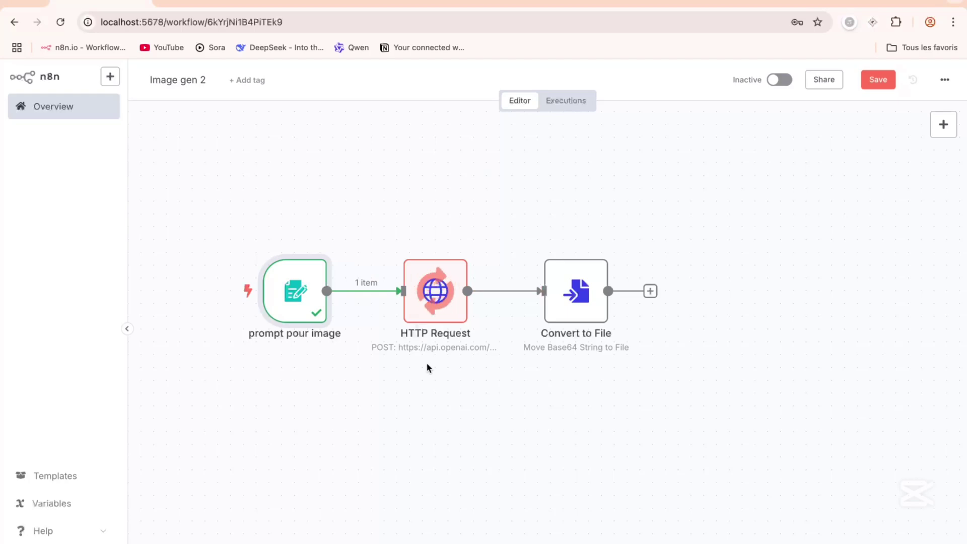
double_click(434, 291)
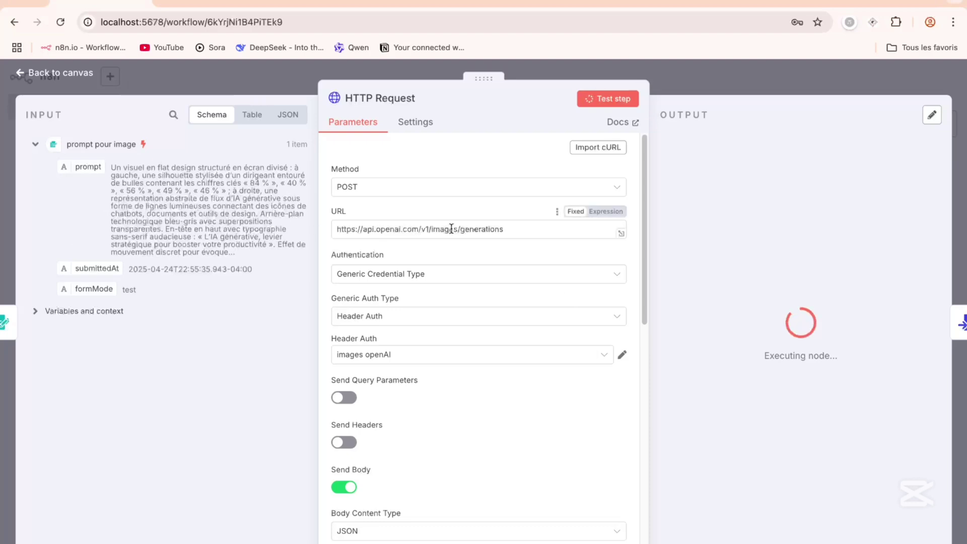
scroll(487, 262, down, 3)
scroll(488, 260, down, 7)
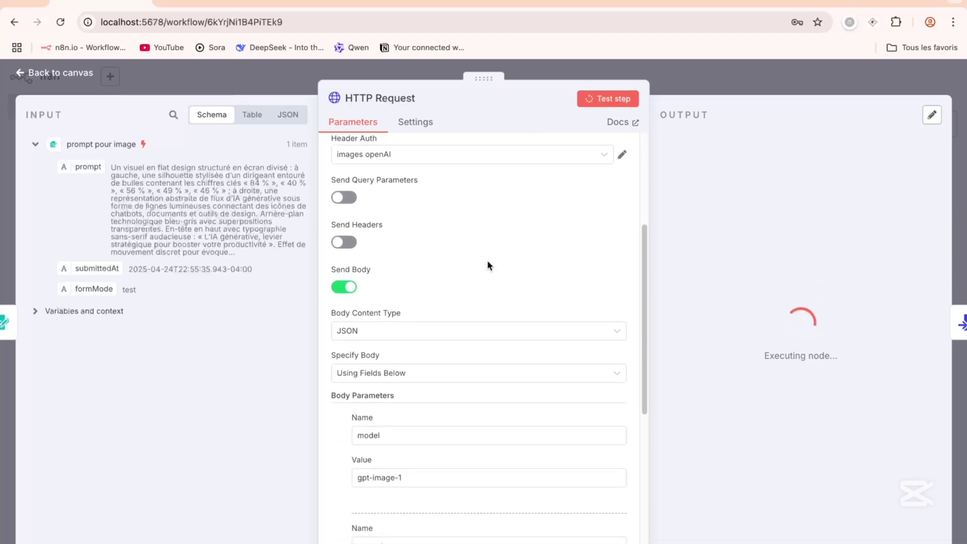
scroll(487, 260, up, 6)
scroll(488, 260, up, 4)
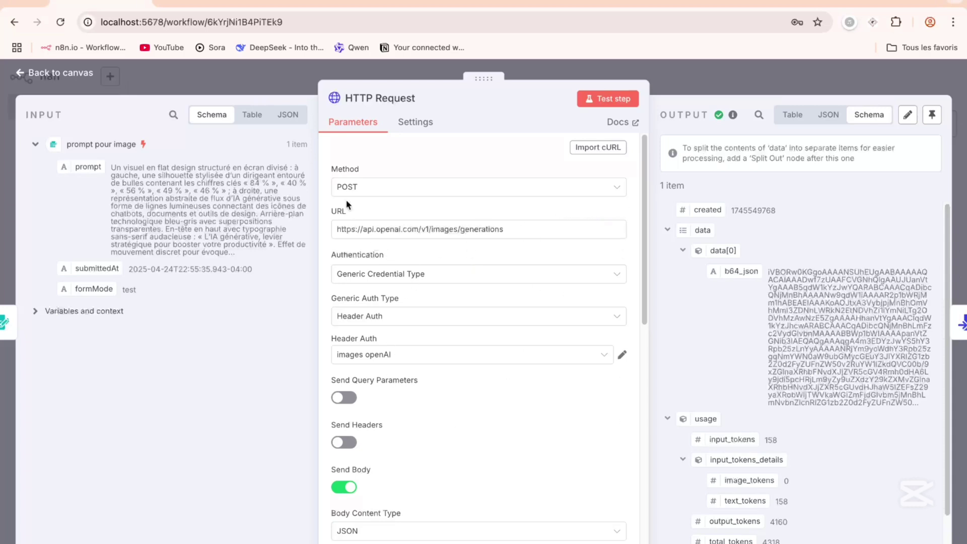
Return to the canvas, open the Convert to File node and view the generated image in its binary output
click(75, 78)
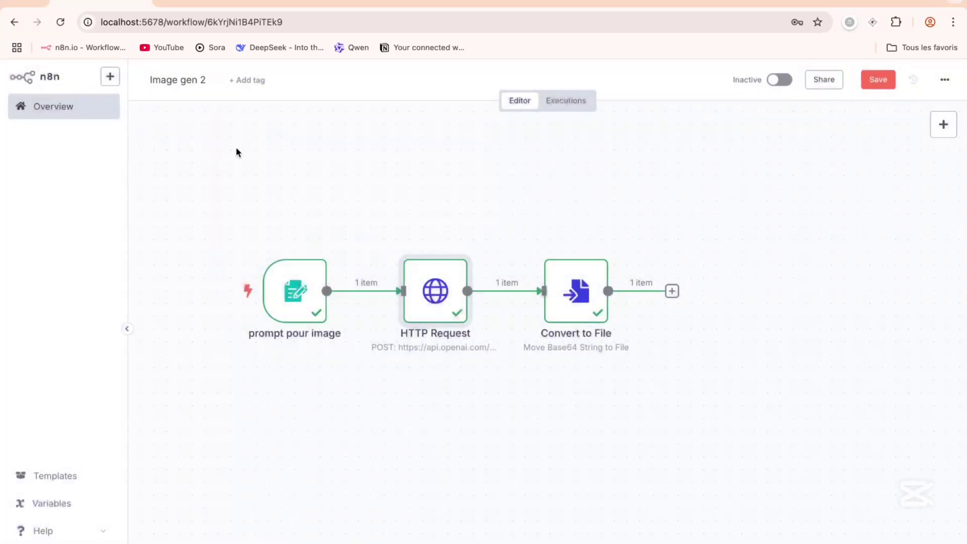
double_click(590, 301)
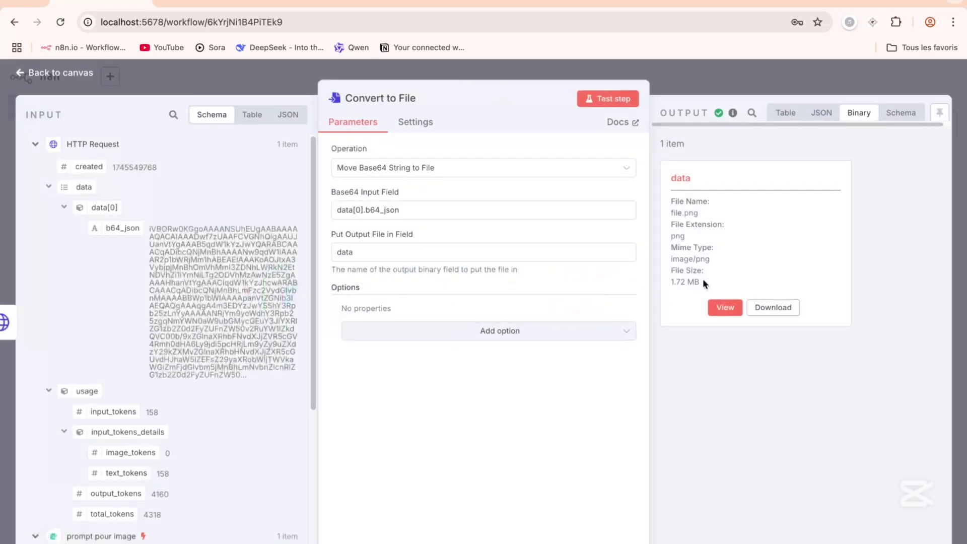
click(721, 308)
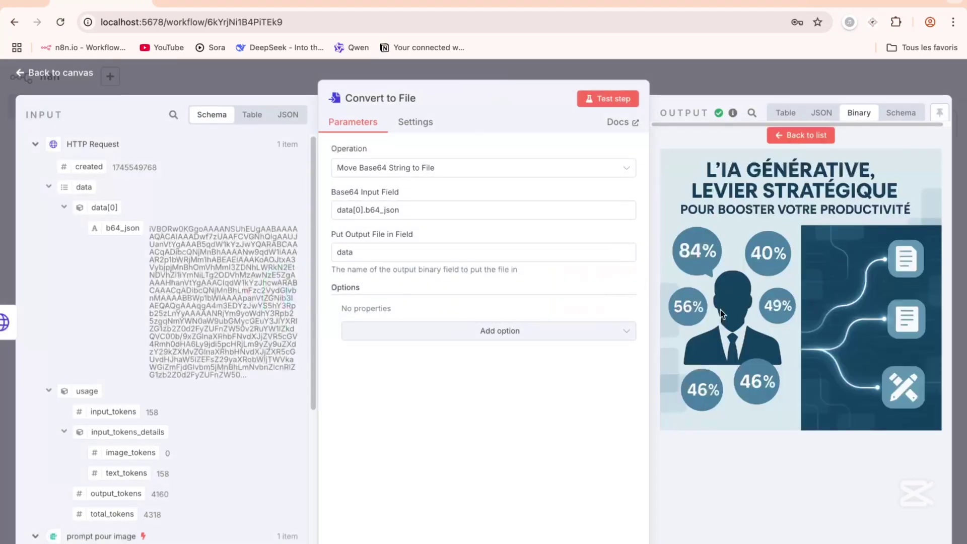